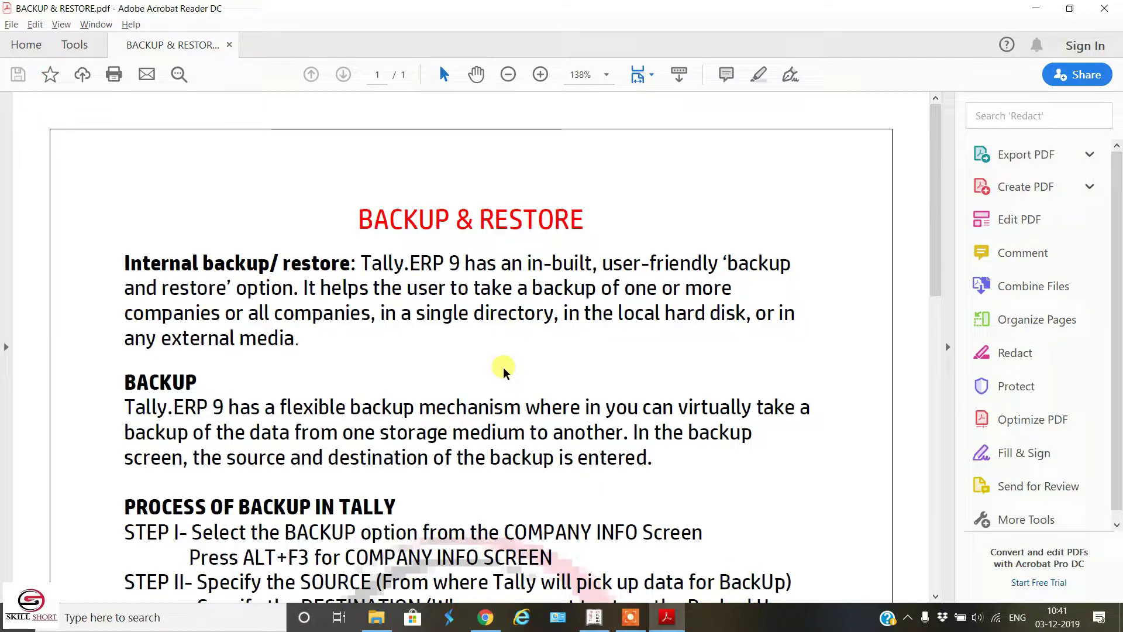
Read the introduction and the backup process steps in the BACKUP & RESTORE document
left_click_drag(363, 218, 579, 219)
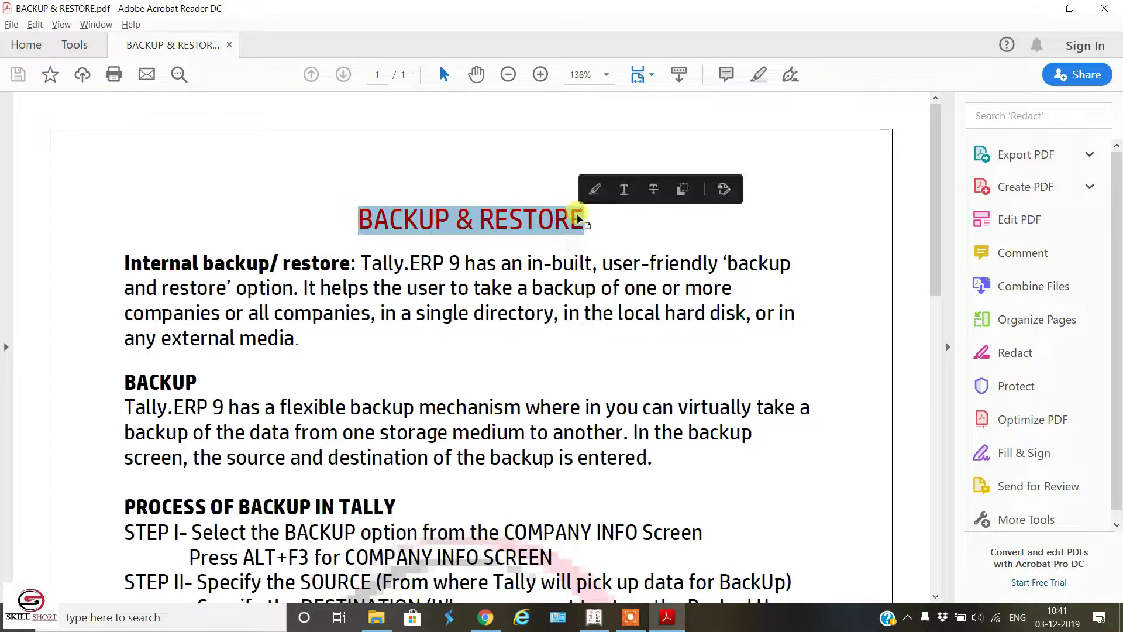
left_click(593, 354)
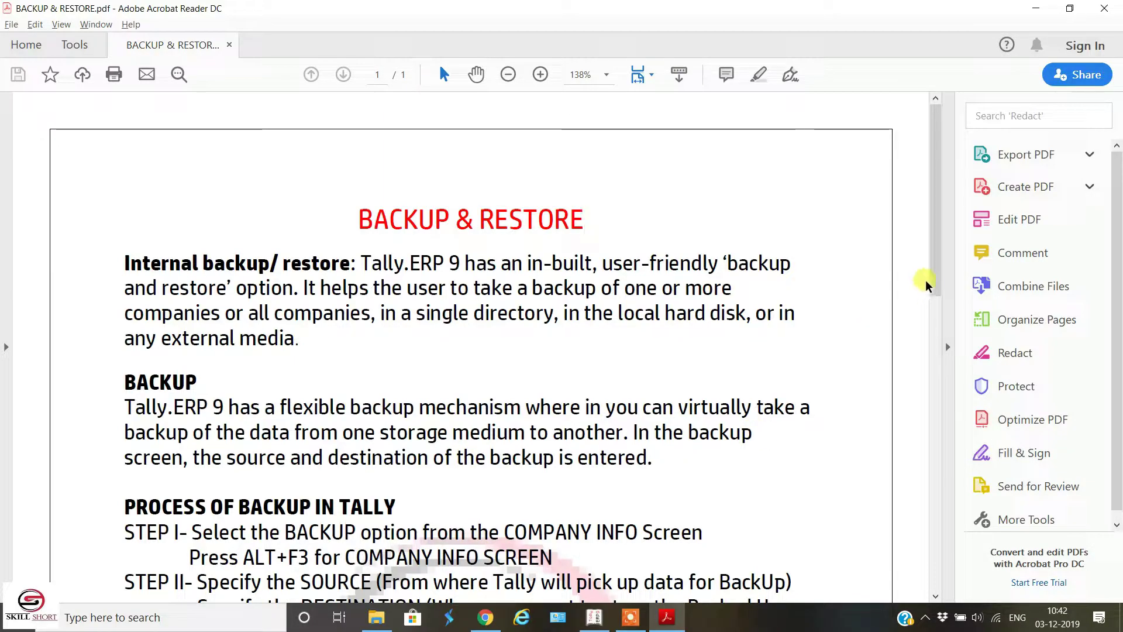
left_click_drag(938, 280, 938, 407)
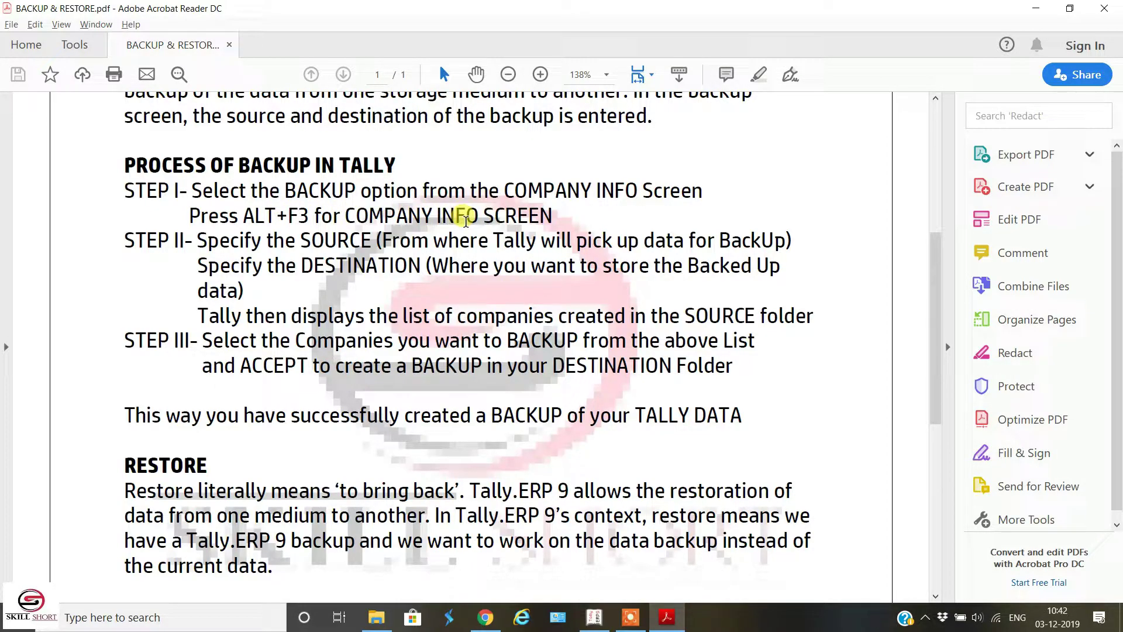
Switch to Tally.ERP 9 and open the company backup screen from Company Info
key("alt+Tab")
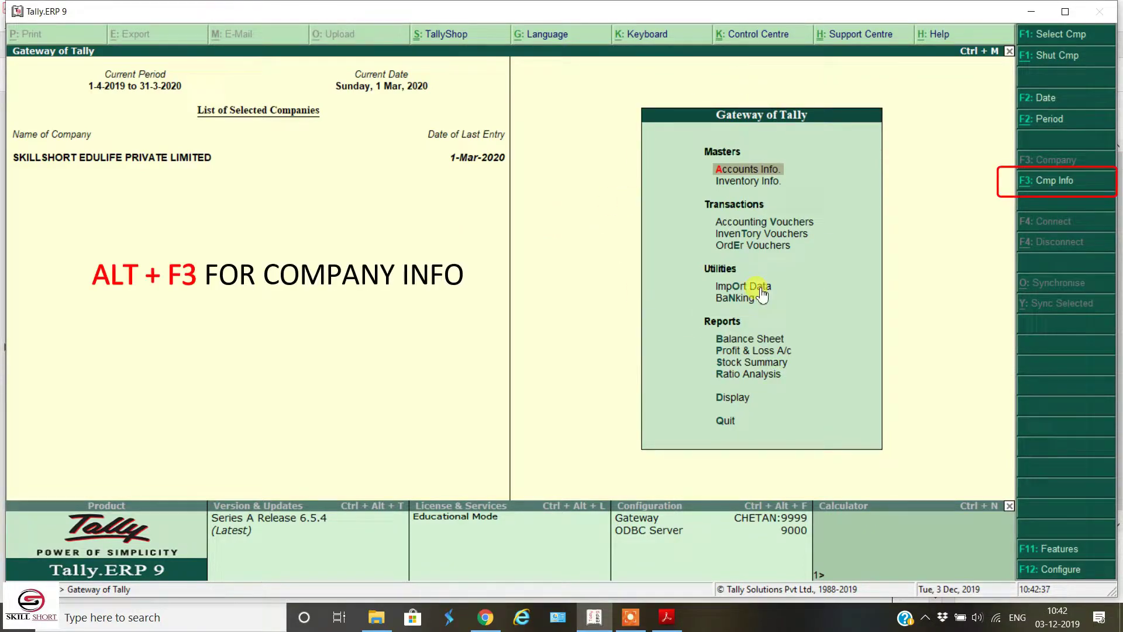
left_click(1049, 181)
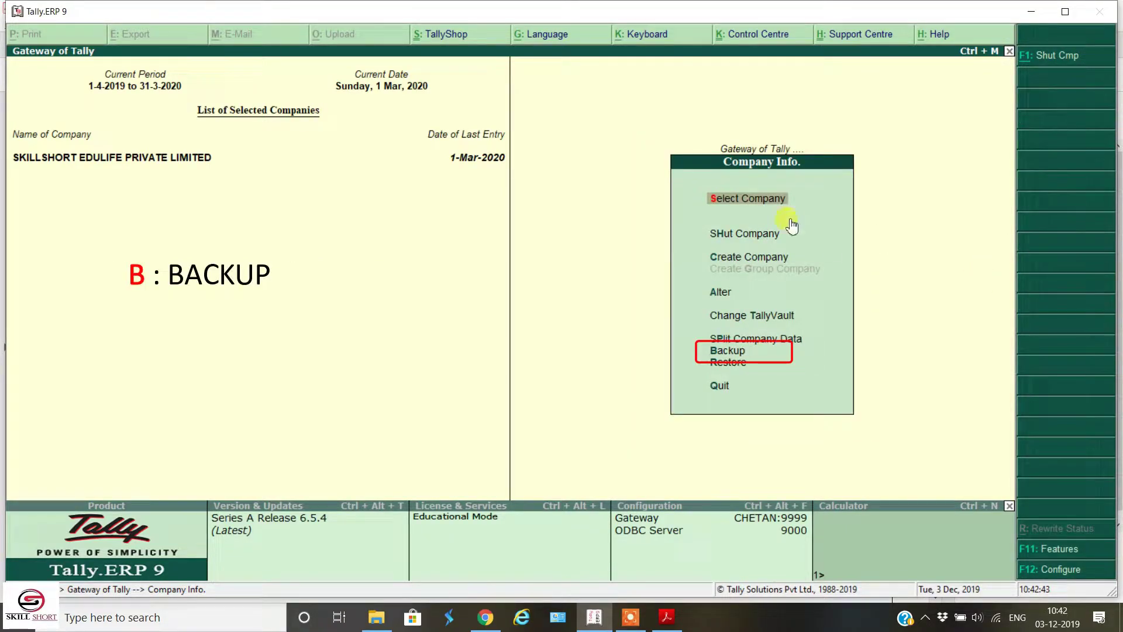
left_click(726, 355)
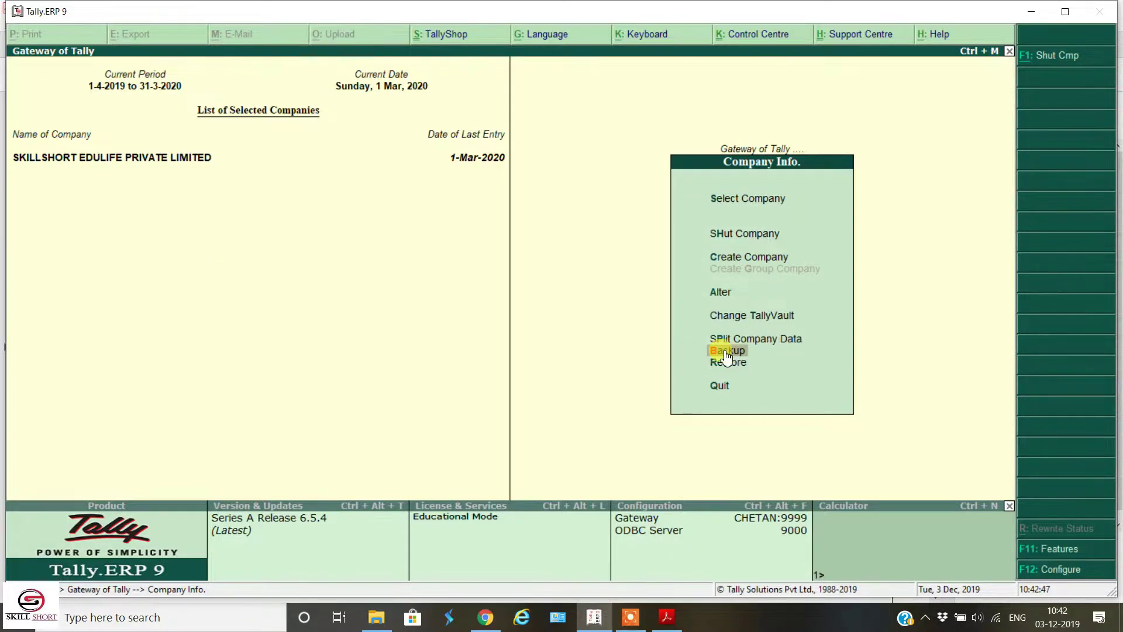
left_click(727, 355)
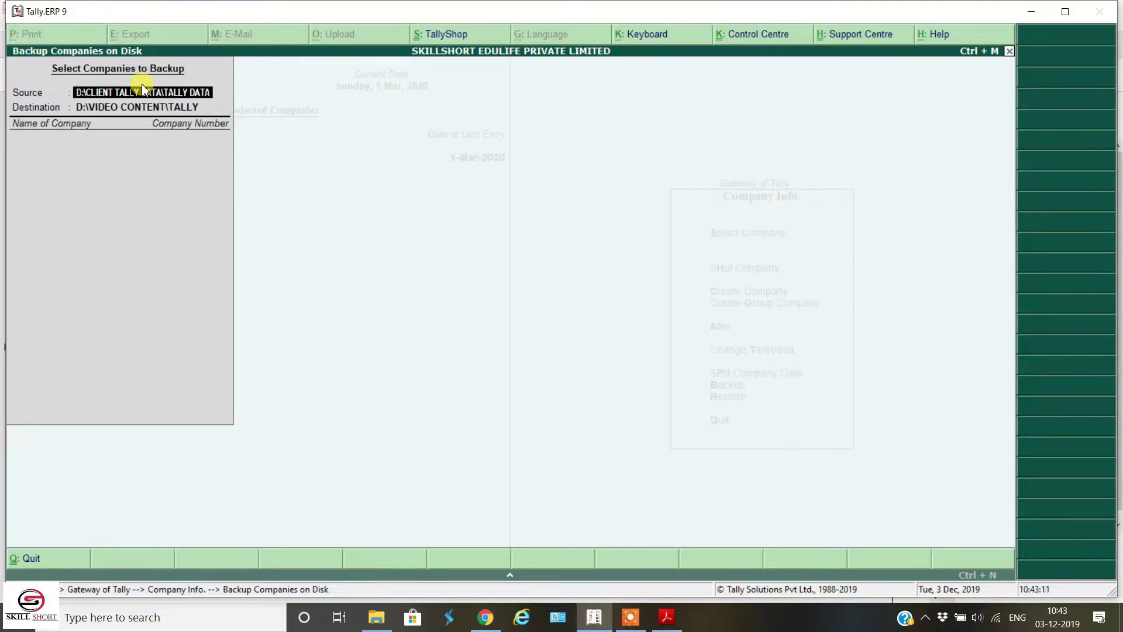
Consult the source and destination instructions in the PDF and return to the backup destination in Tally.ERP 9
key("alt+Tab")
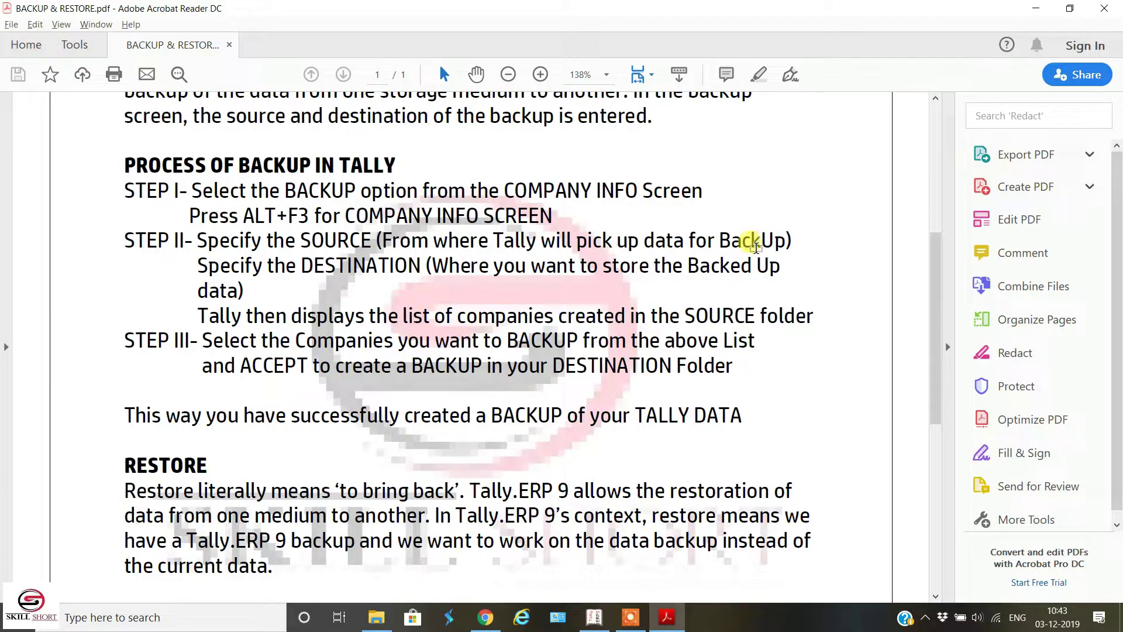
key("alt+Tab")
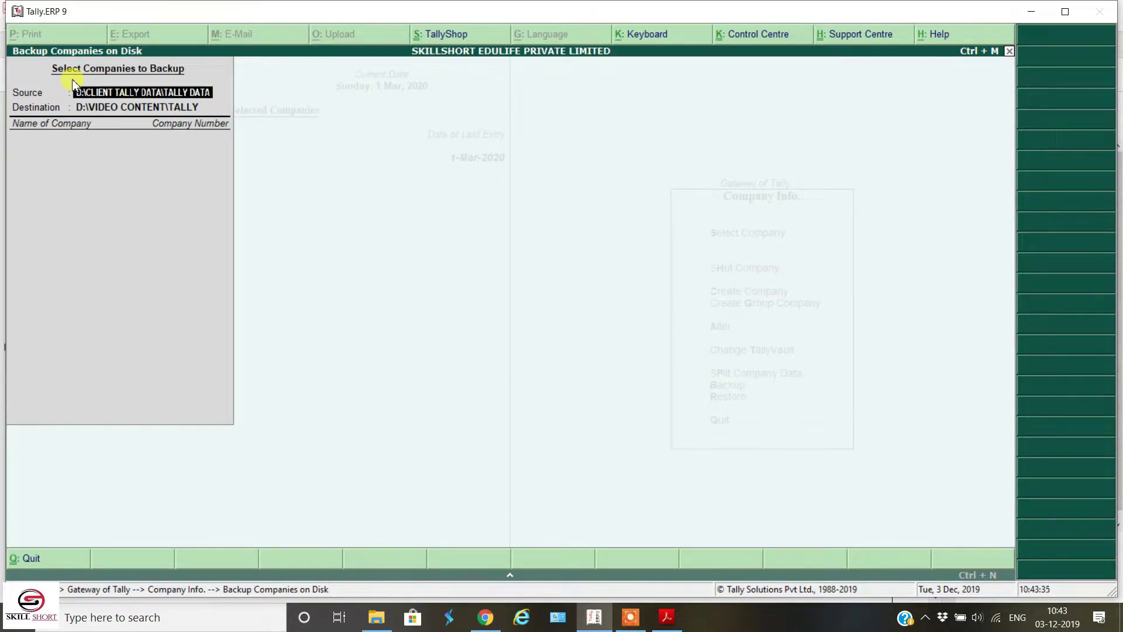
left_click(105, 108)
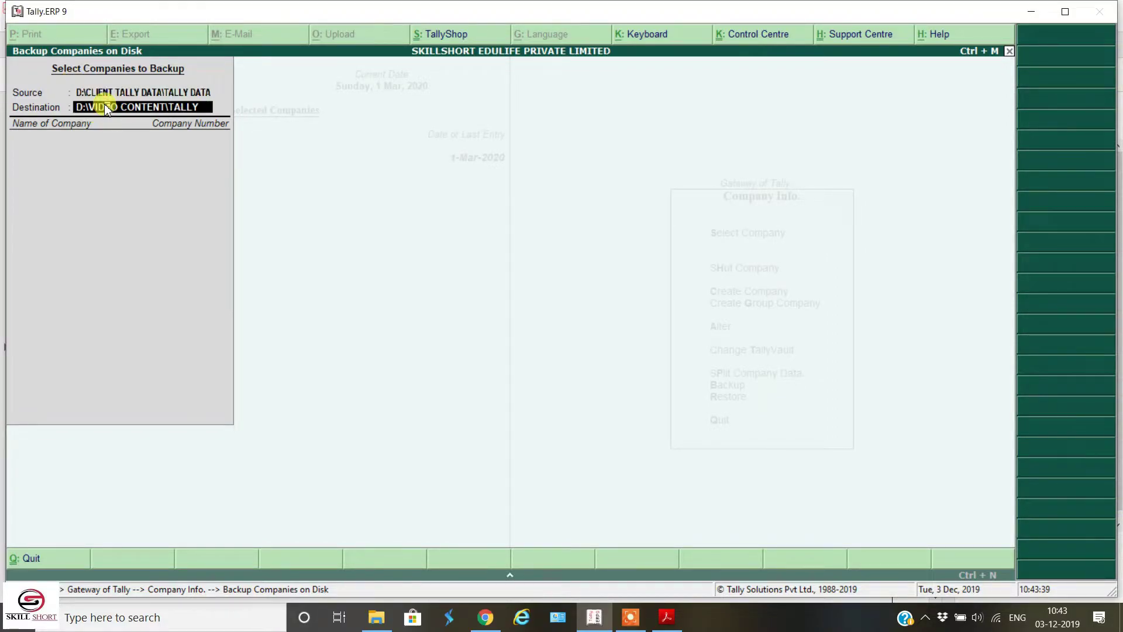
Switch to File Explorer, create a folder named BACKUP on the C: drive and open it
key("alt+Tab")
key("alt+Tab")
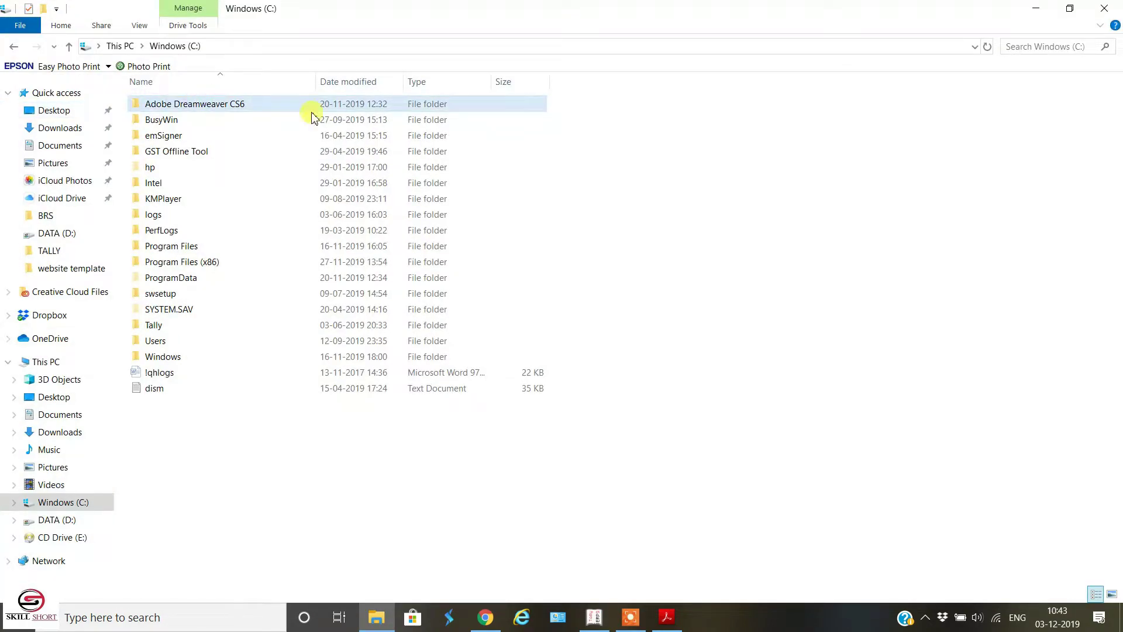
right_click(702, 288)
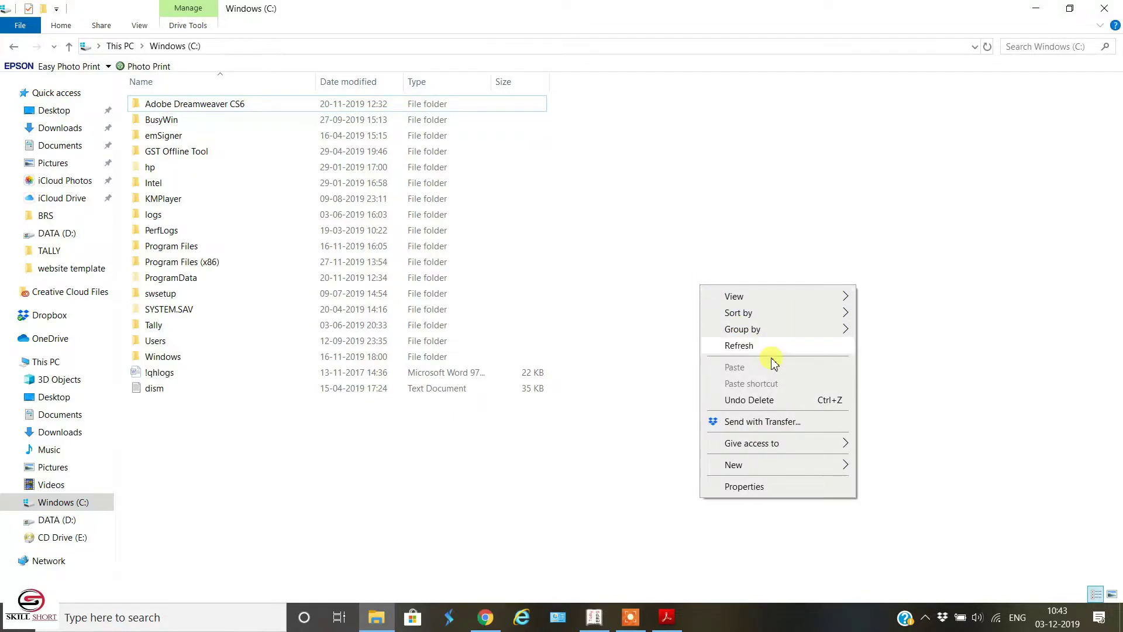
mouse_move(826, 466)
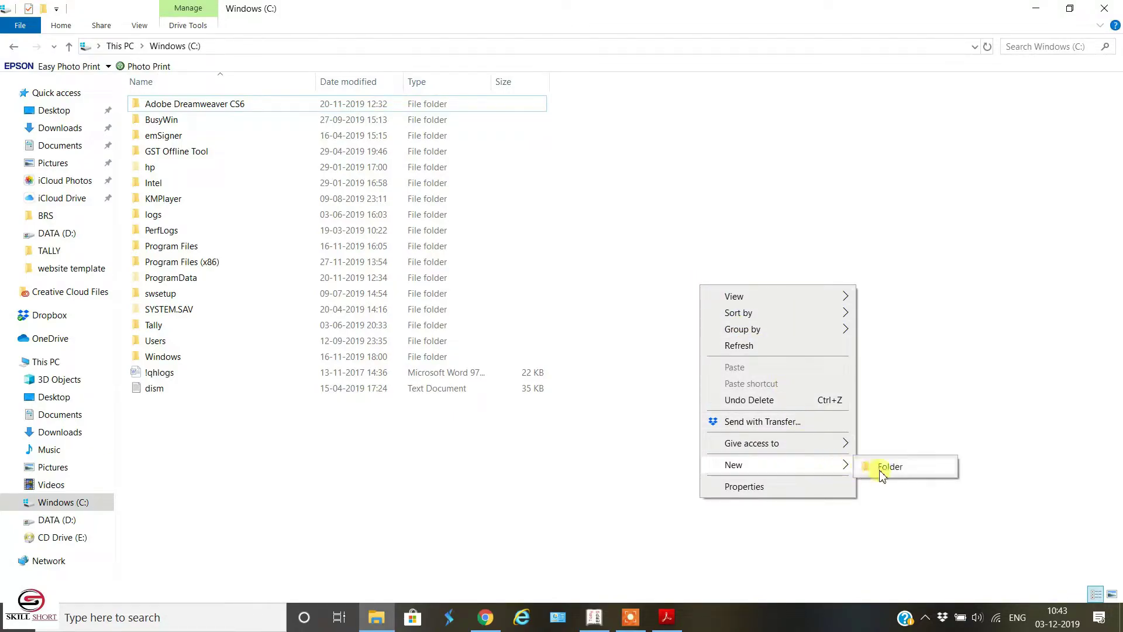
left_click(887, 471)
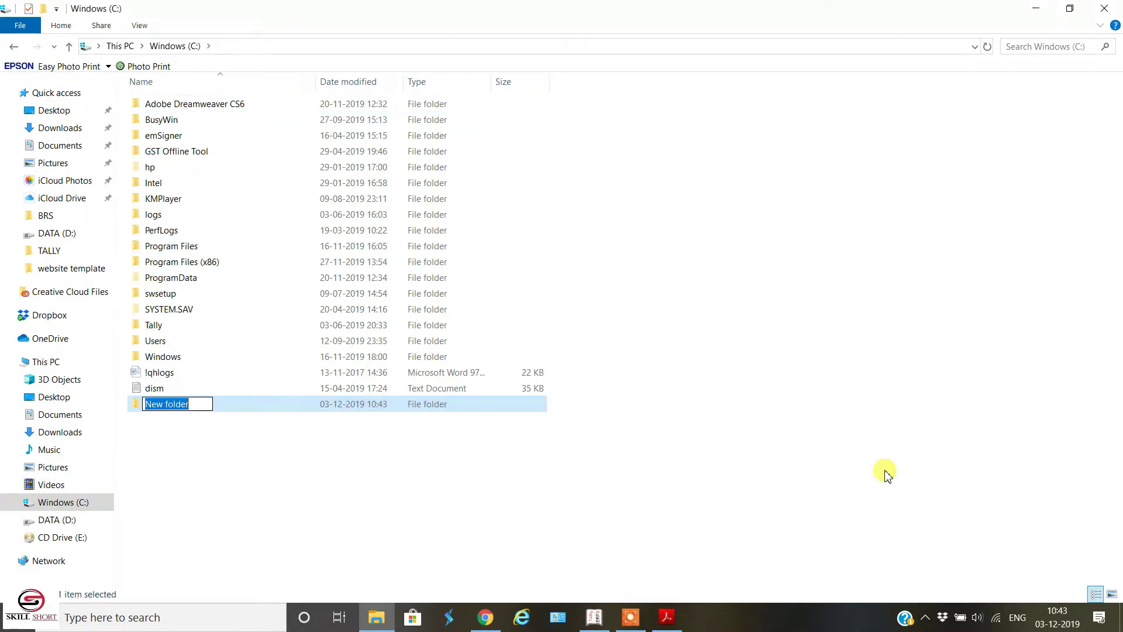
type("BACKUP")
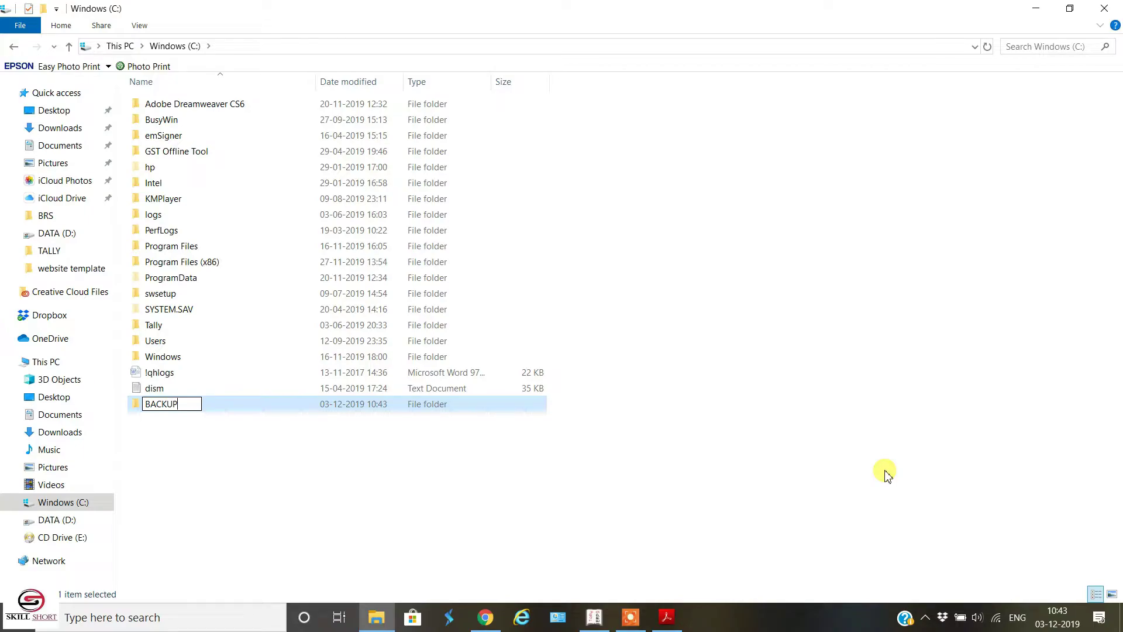
key("Return")
key("Return")
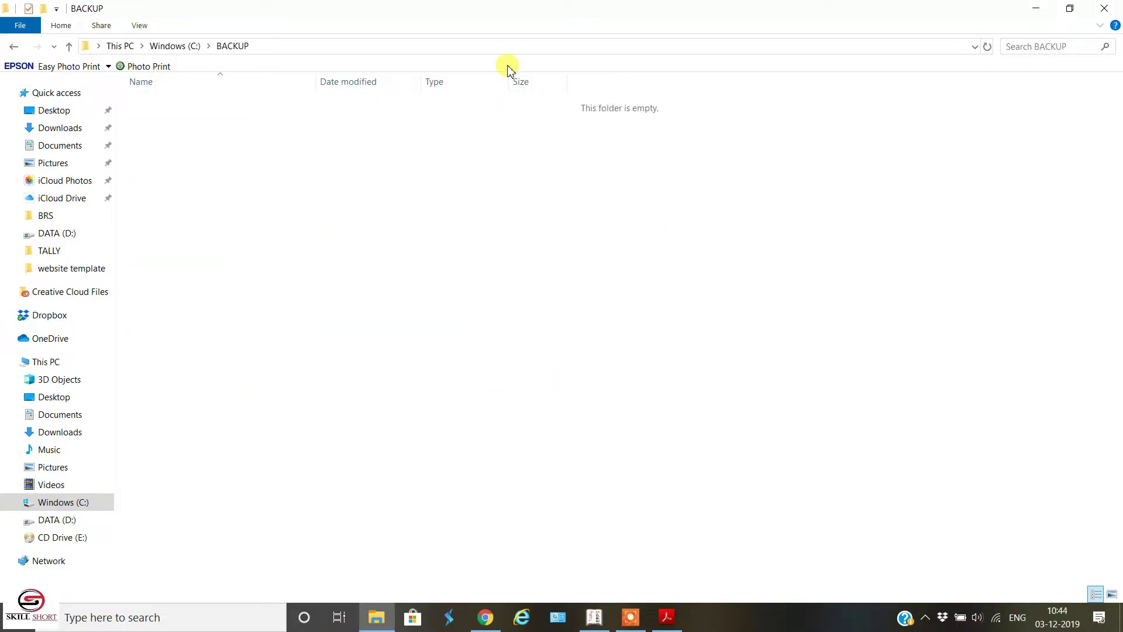
Copy the BACKUP folder's path and set it as the backup destination in Tally.ERP 9, C:\BACKUP
left_click(302, 48)
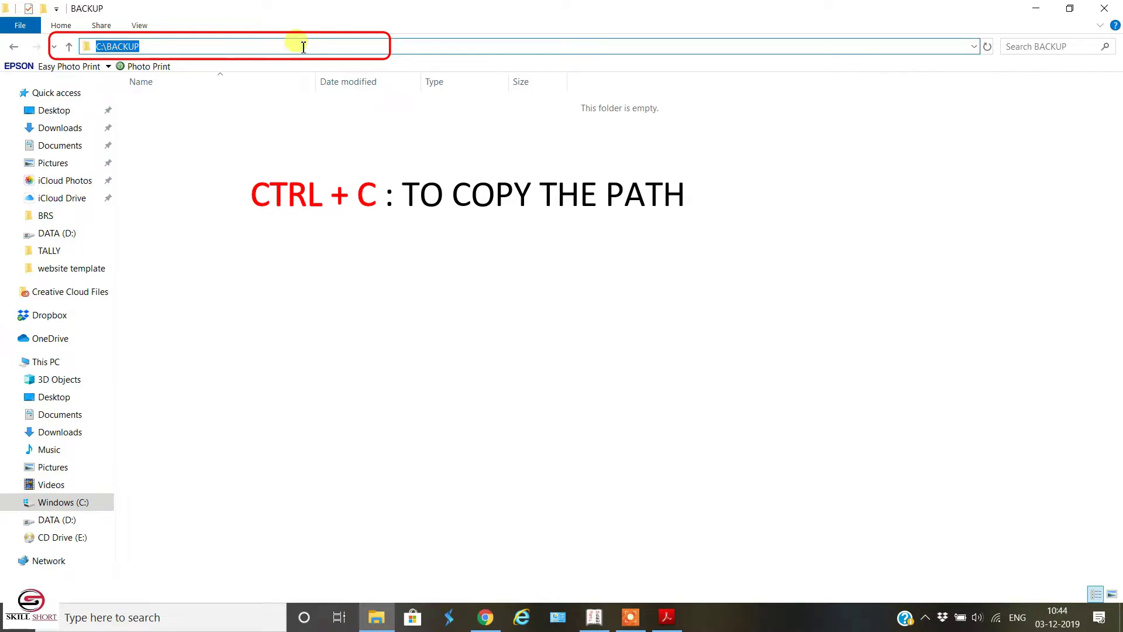
key("alt+Tab")
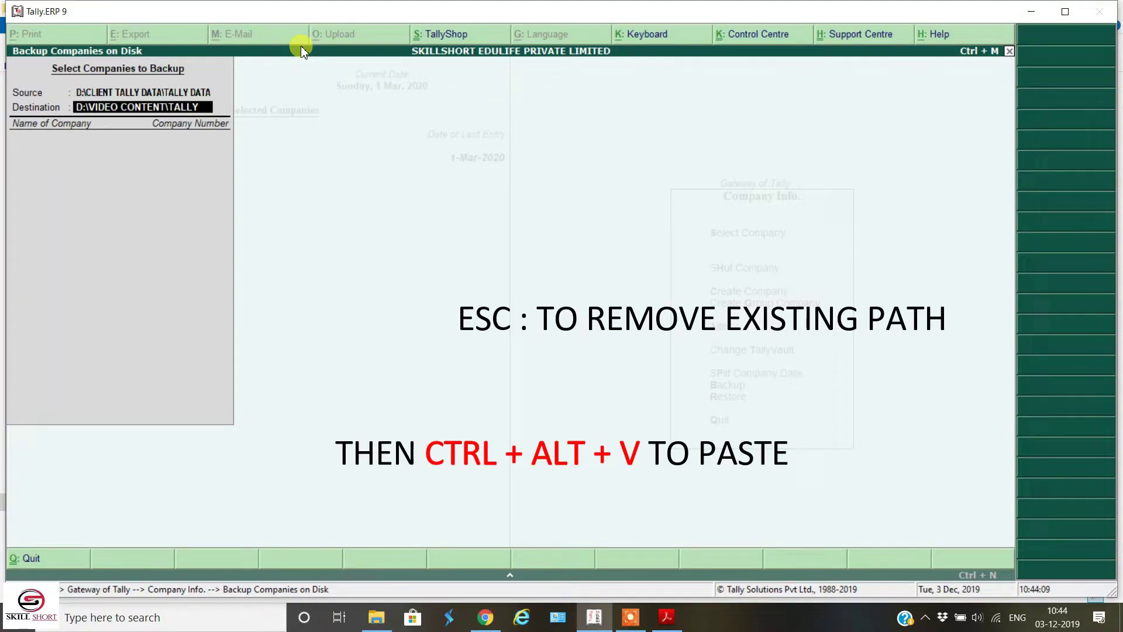
key("Escape")
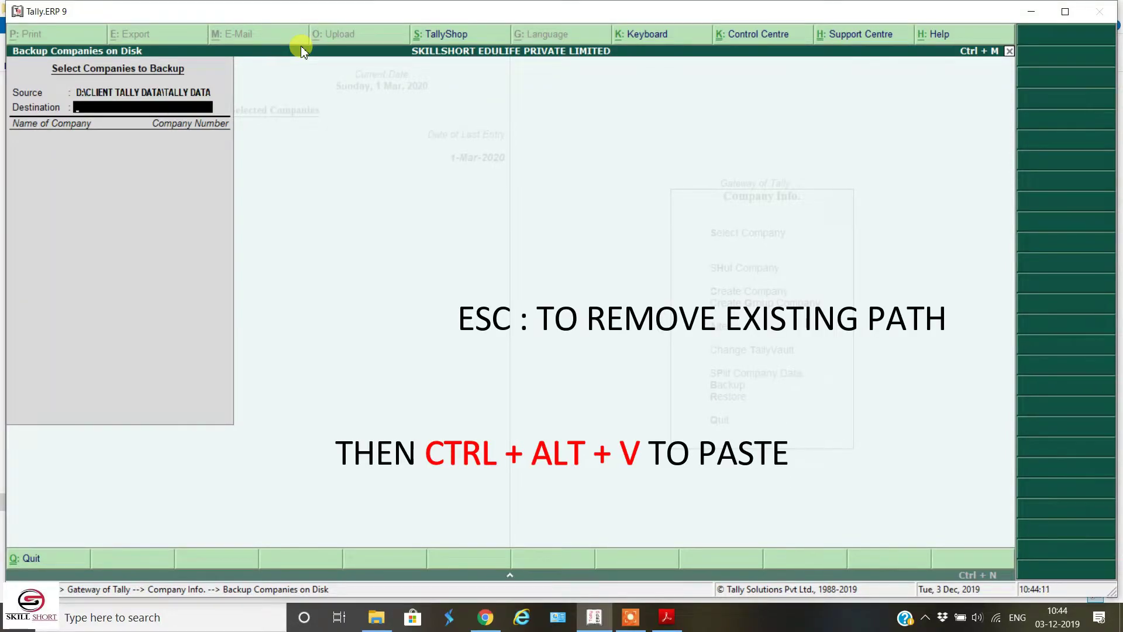
key("ctrl+alt+v")
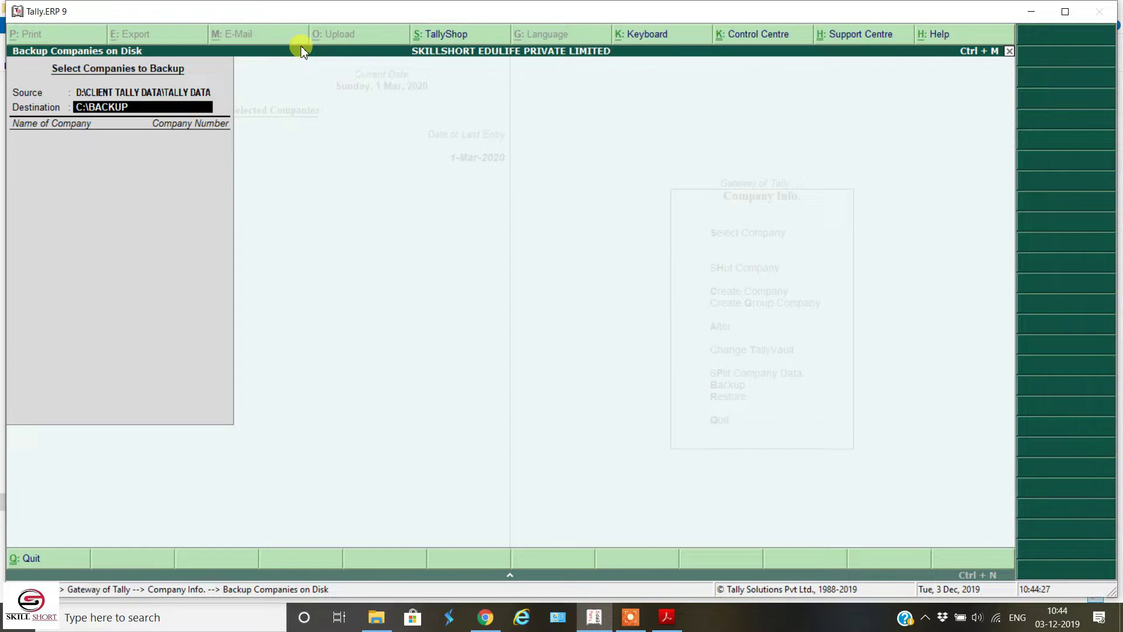
Review the PDF's instructions on the destination and company list, and return to Tally.ERP 9 to list the source folder's companies
key("alt+Tab")
key("alt+Tab")
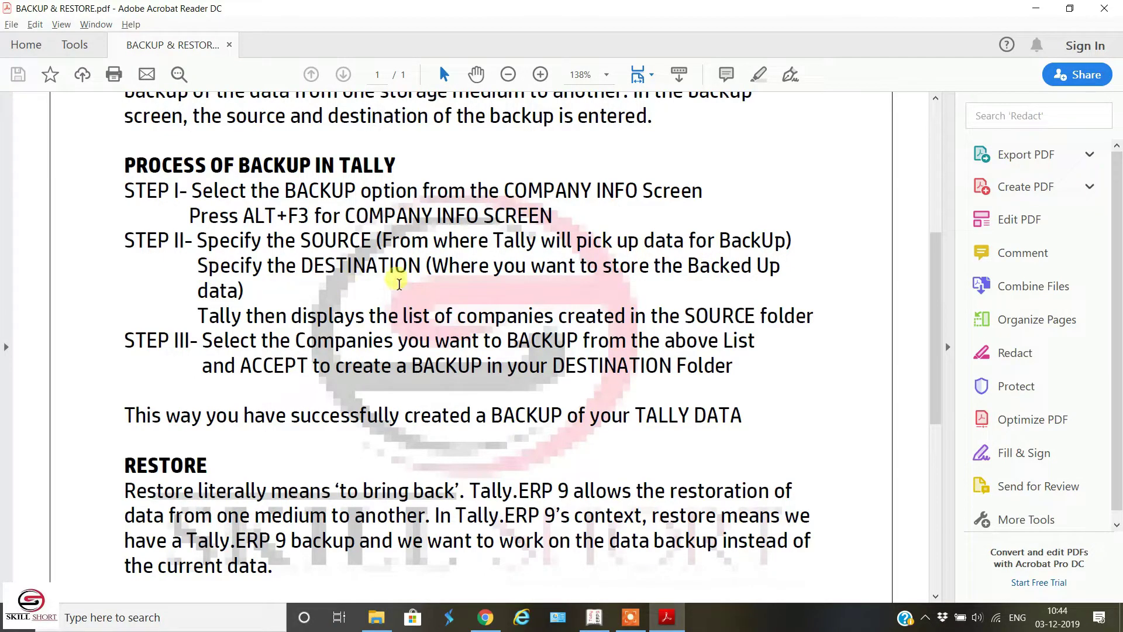
key("alt+Tab")
key("alt+Tab")
left_click(360, 307)
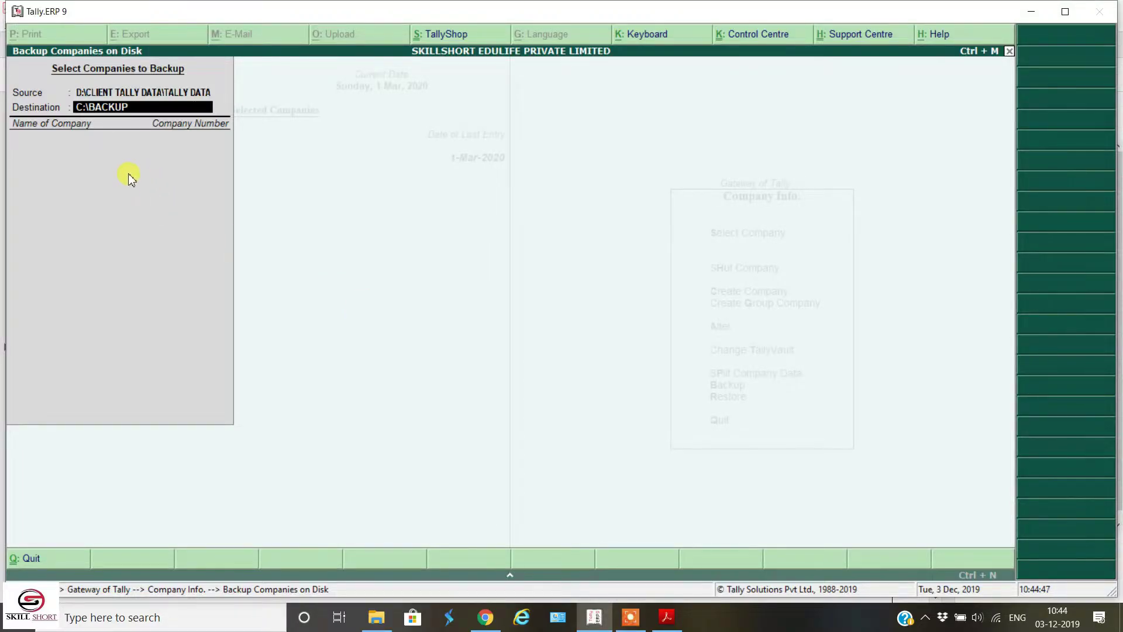
key("alt+Tab")
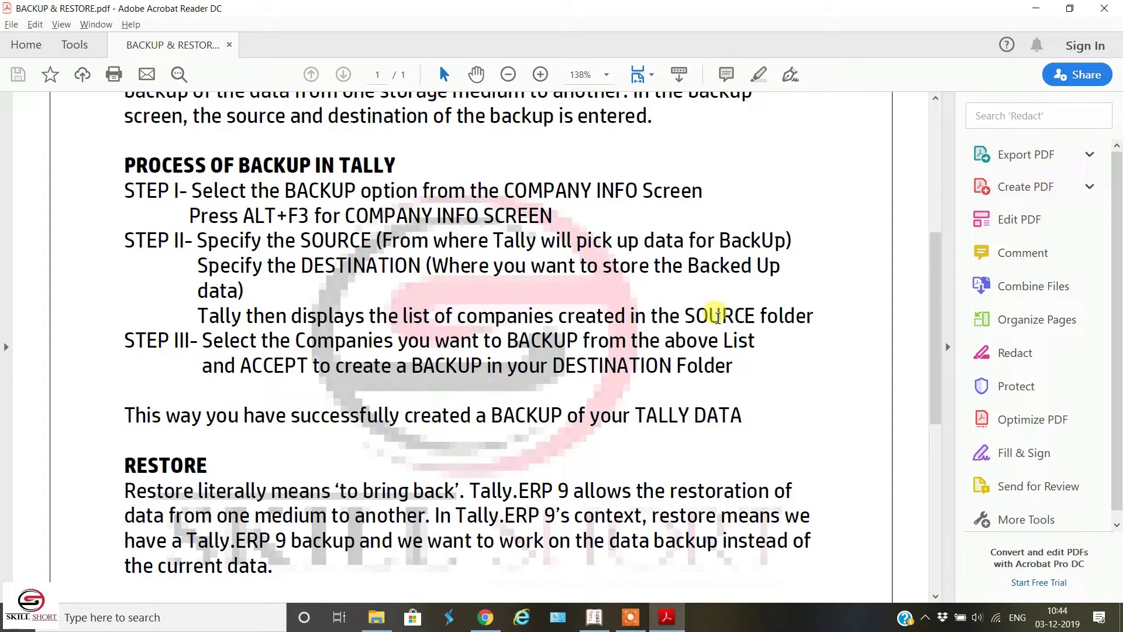
key("alt+Tab")
key("Return")
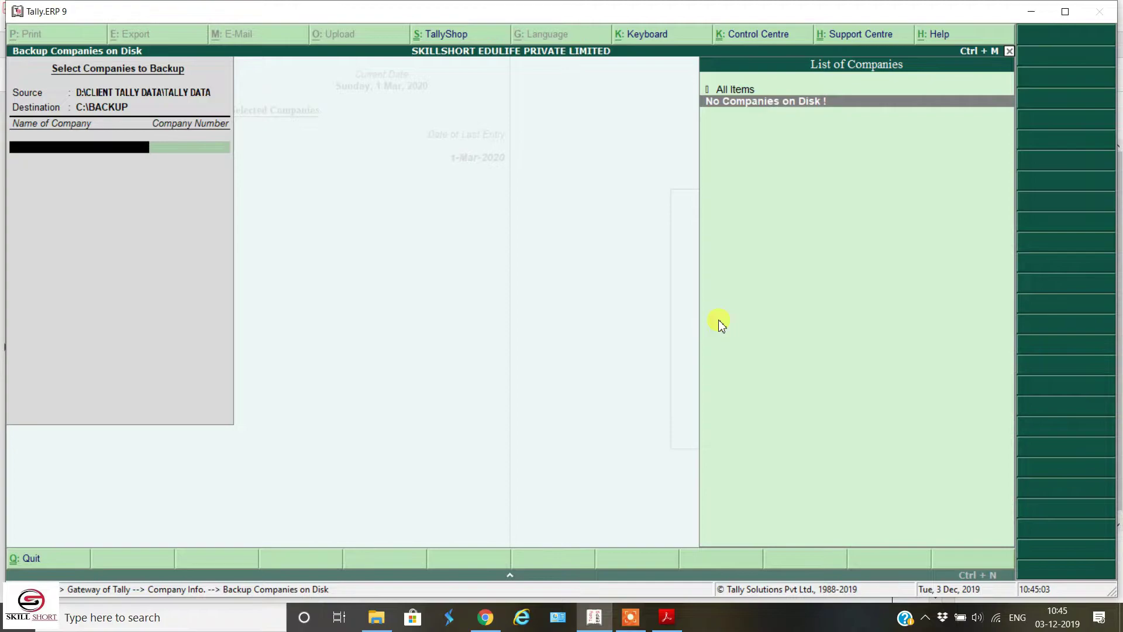
Switch to File Explorer, open D:\CLIENT TALLY DATA\TALLY DATA and copy the folder's path
key("alt+Tab")
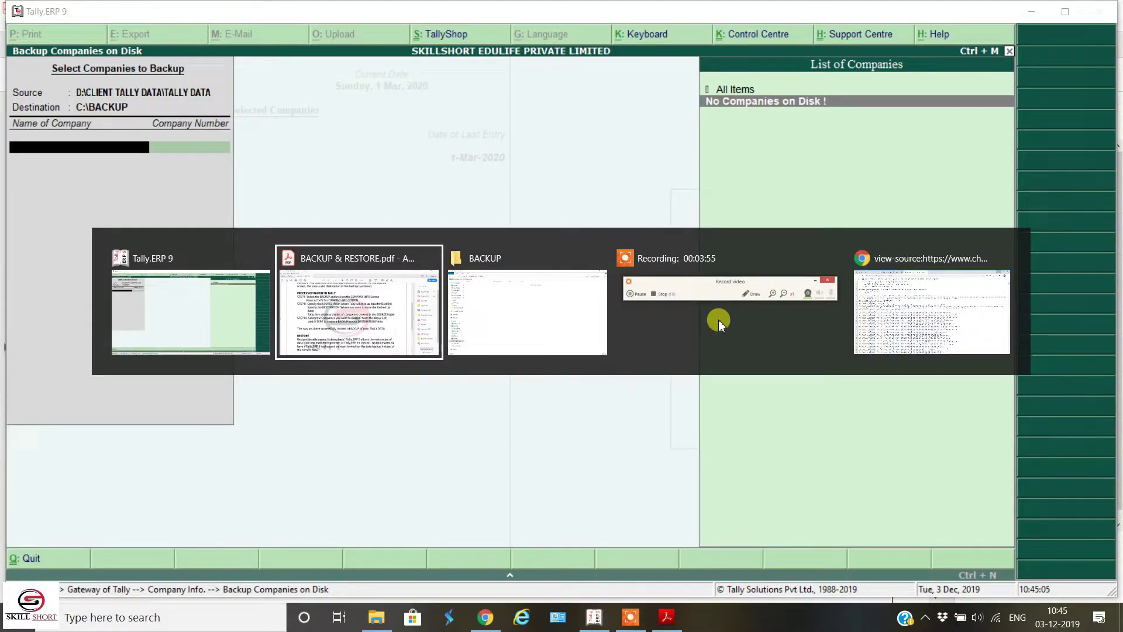
key("alt+Tab")
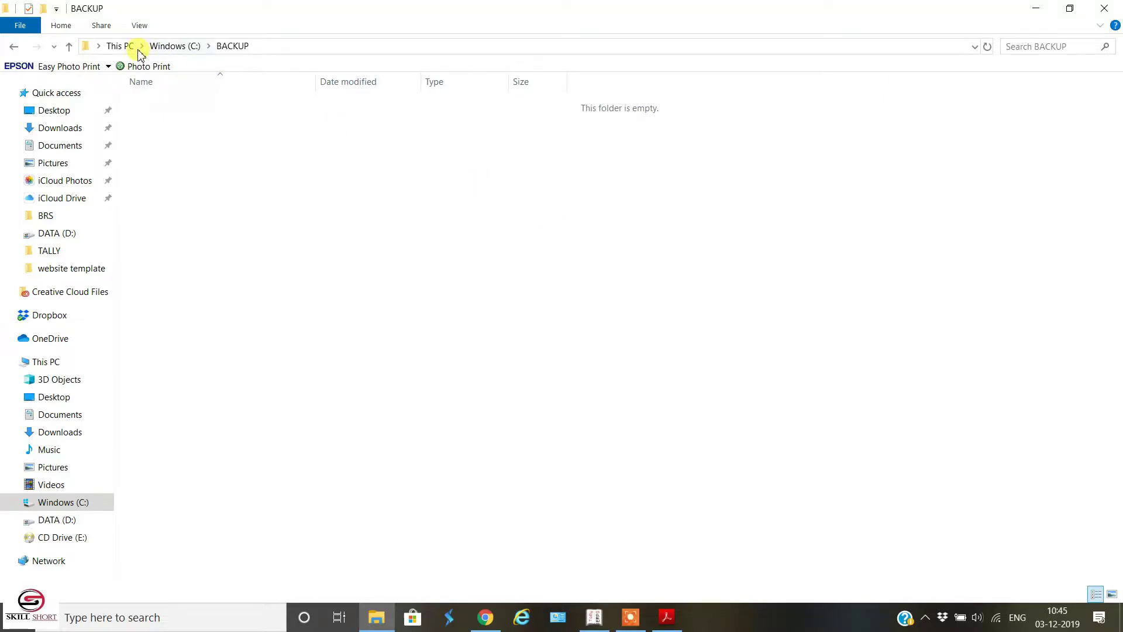
left_click(119, 46)
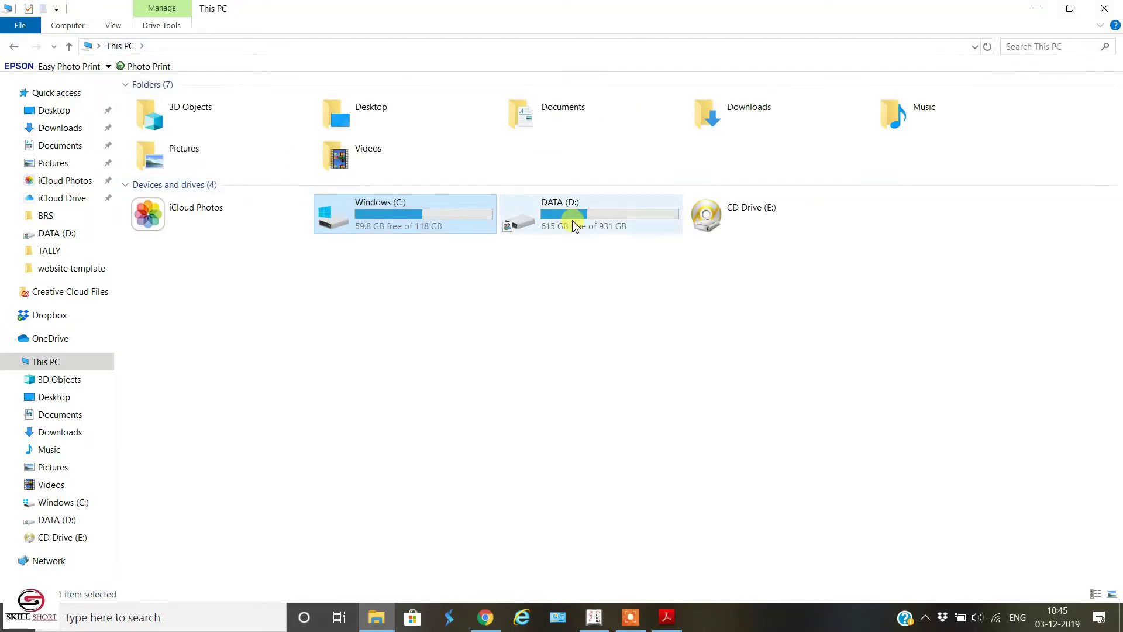
double_click(604, 220)
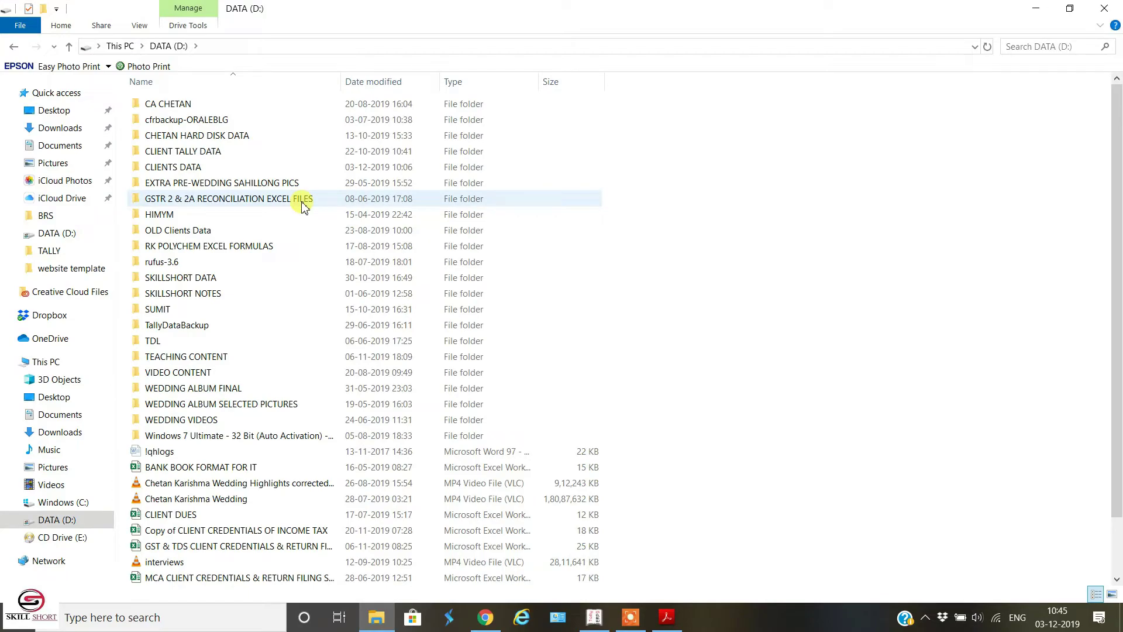
double_click(256, 151)
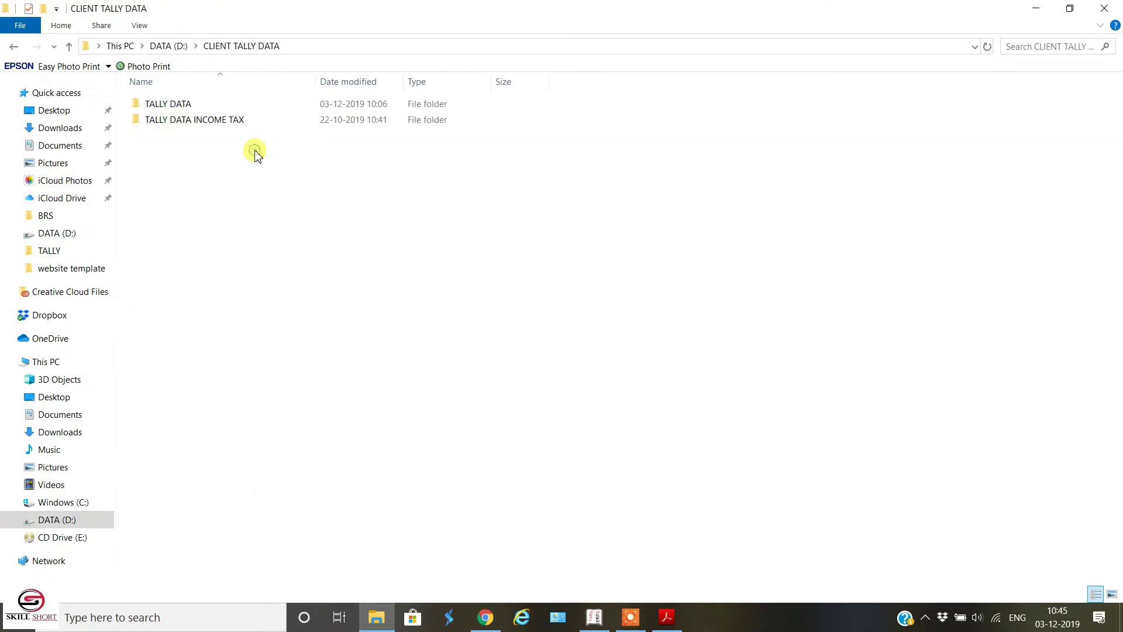
double_click(201, 104)
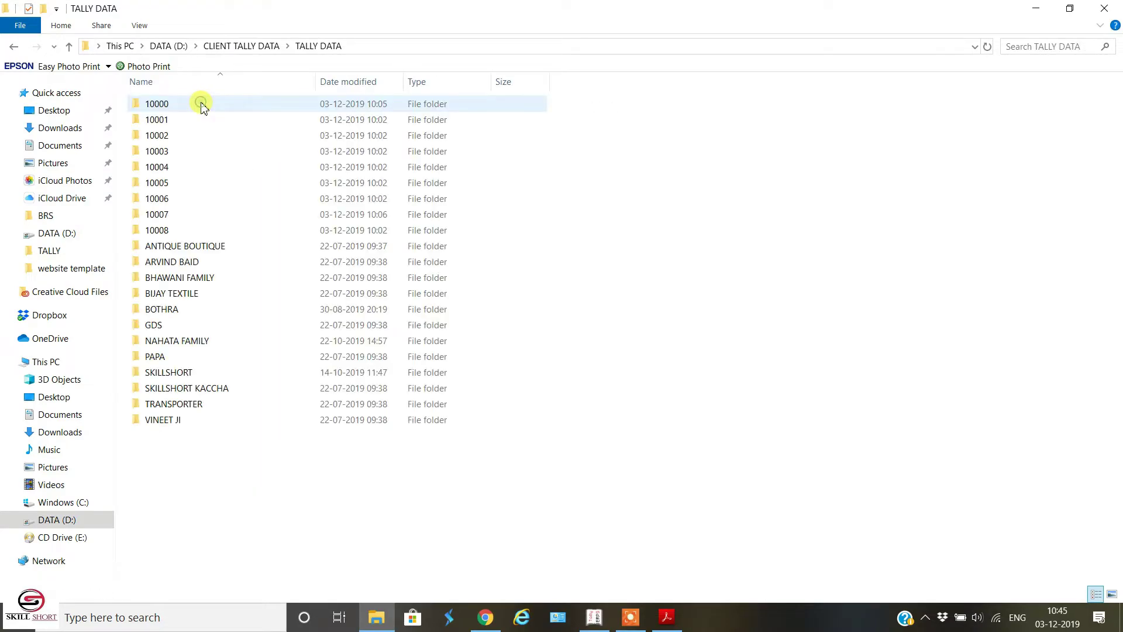
left_click(430, 47)
In Tally.ERP 9, set the backup source to D:\CLIENT TALLY DATA\TALLY DATA and choose All Items as the companies to back up
key("alt+Tab")
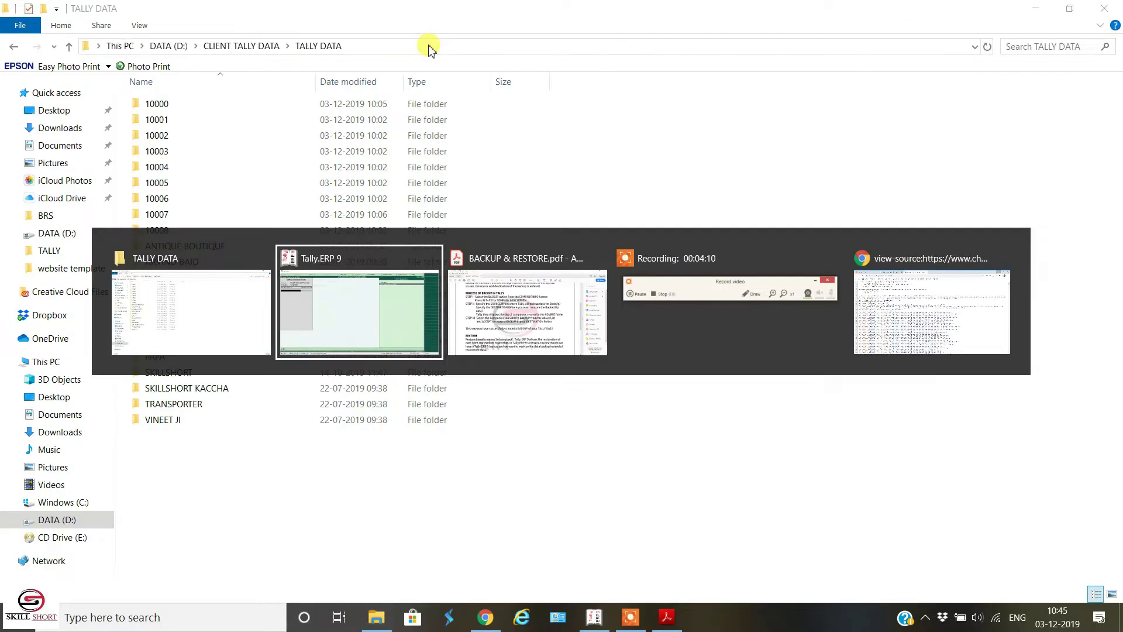
key("BackSpace")
key("BackSpace")
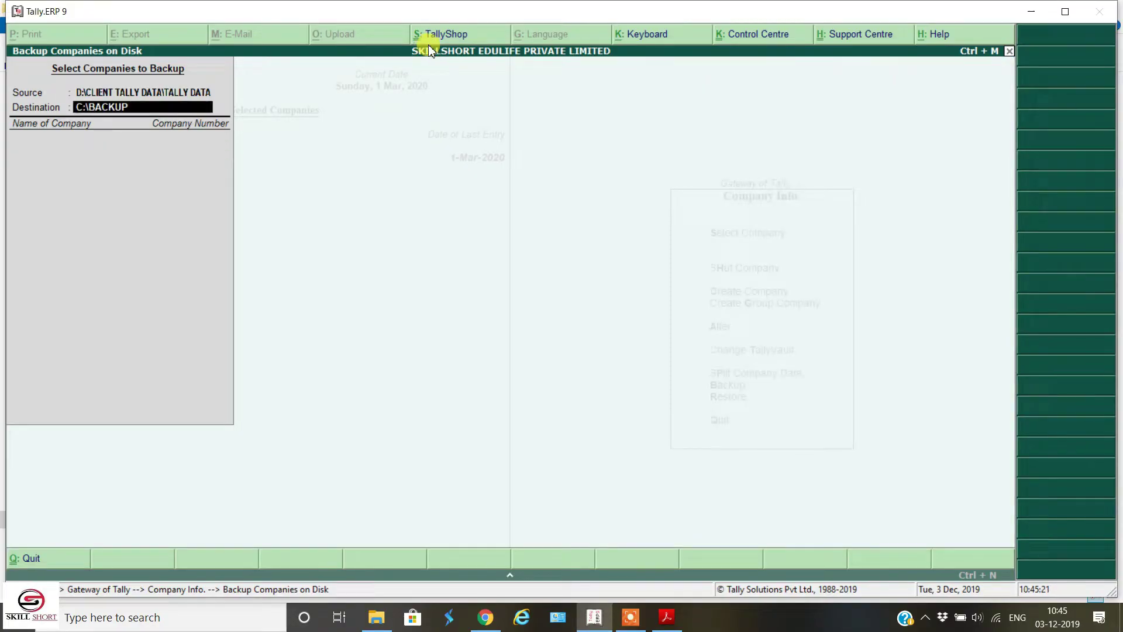
key("ctrl+alt+v")
key("Return")
key("Return")
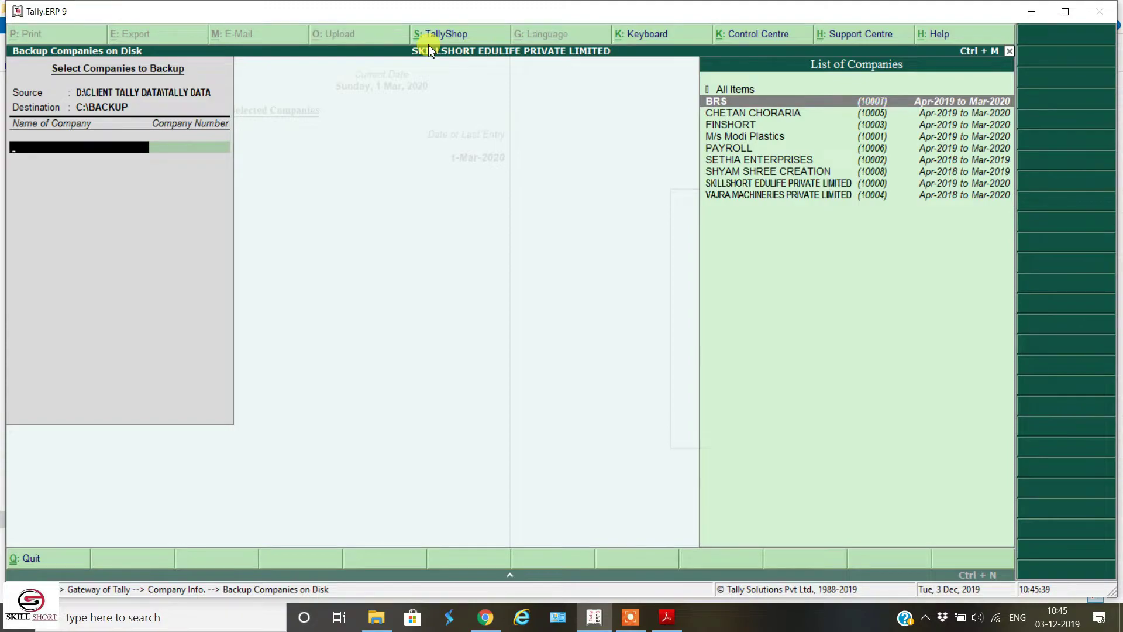
key("Up")
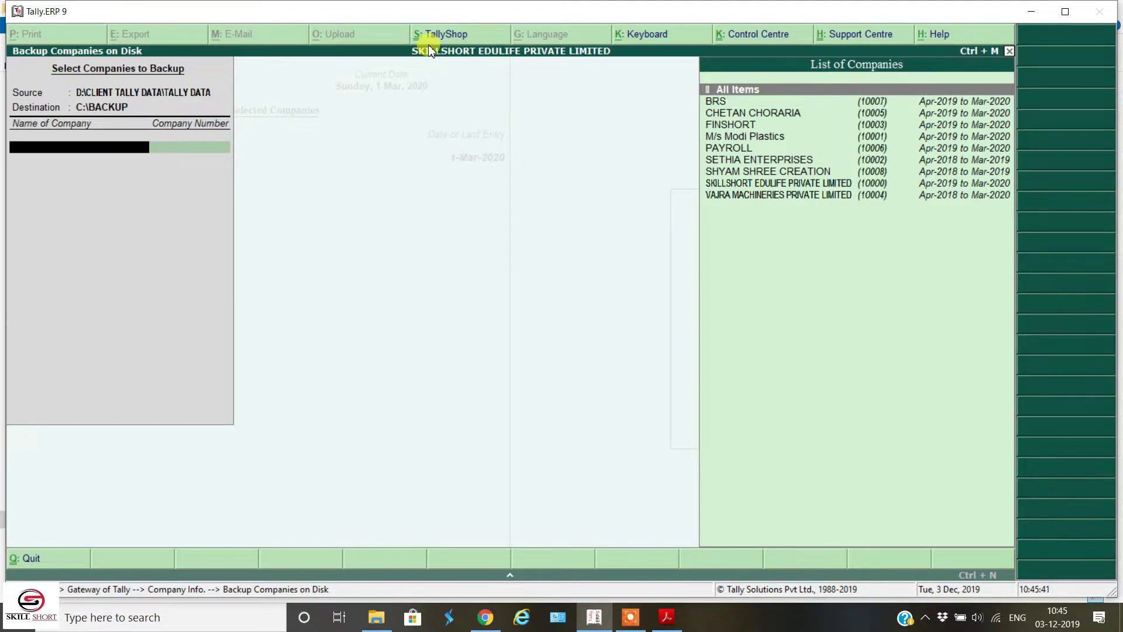
key("Return")
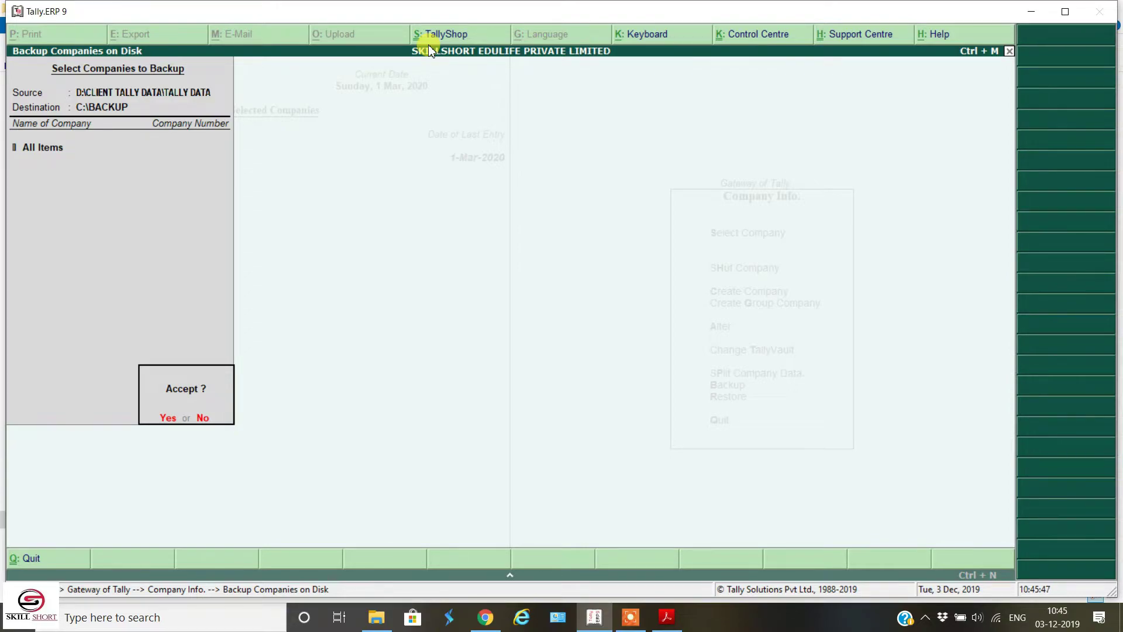
Accept the backup of all companies, and switch to File Explorer to open C:\BACKUP and check the backup files
key("Return")
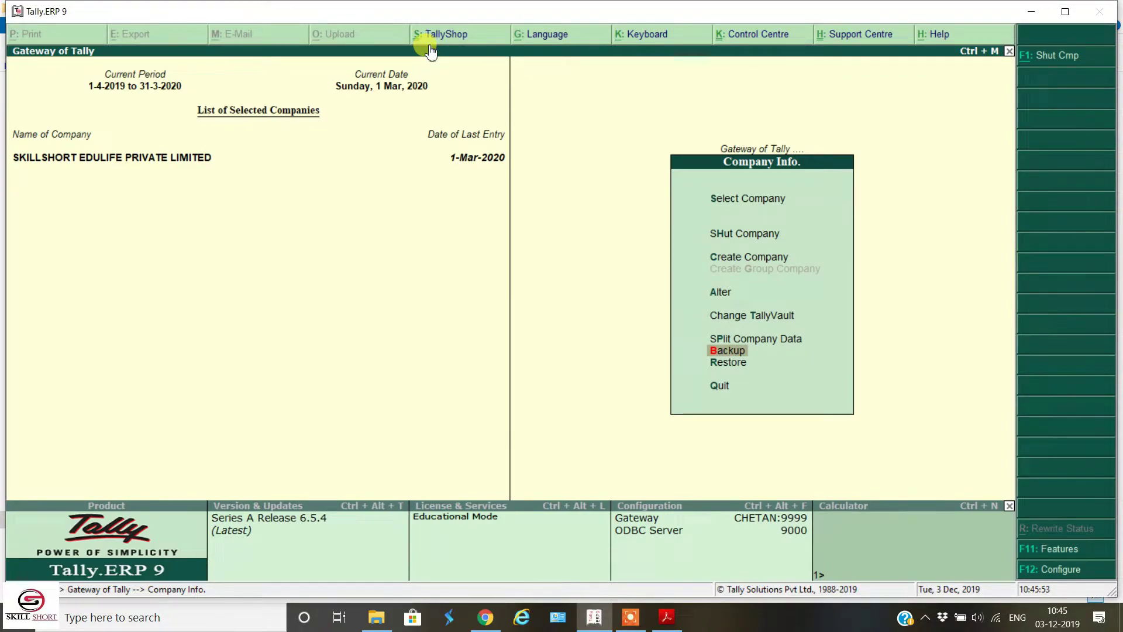
key("alt+Tab")
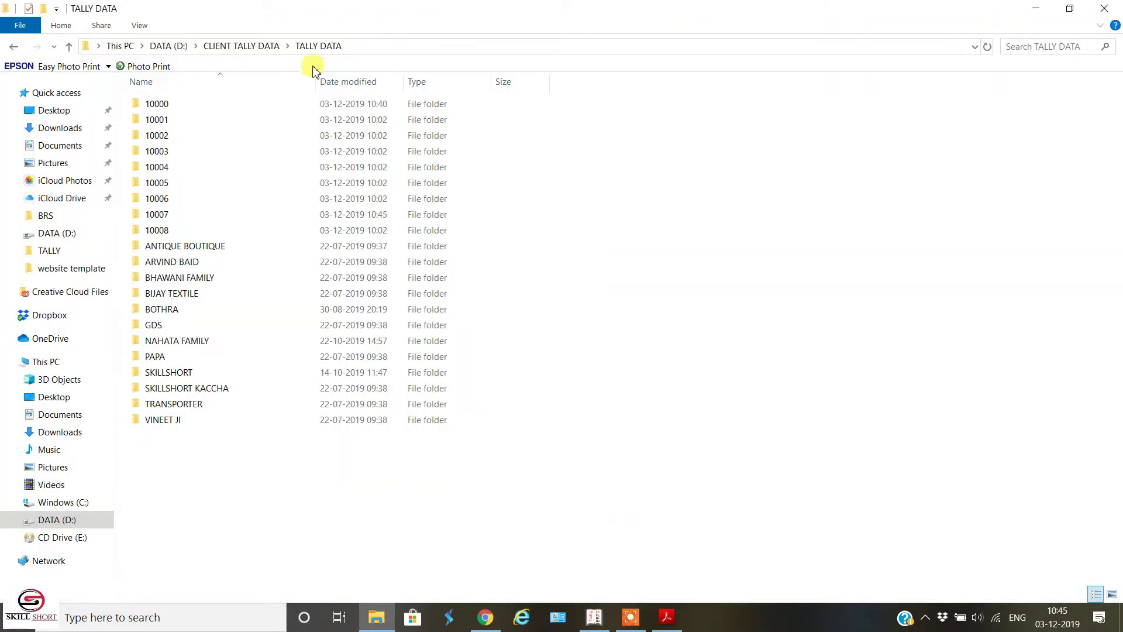
key("alt+Tab")
key("alt+Tab")
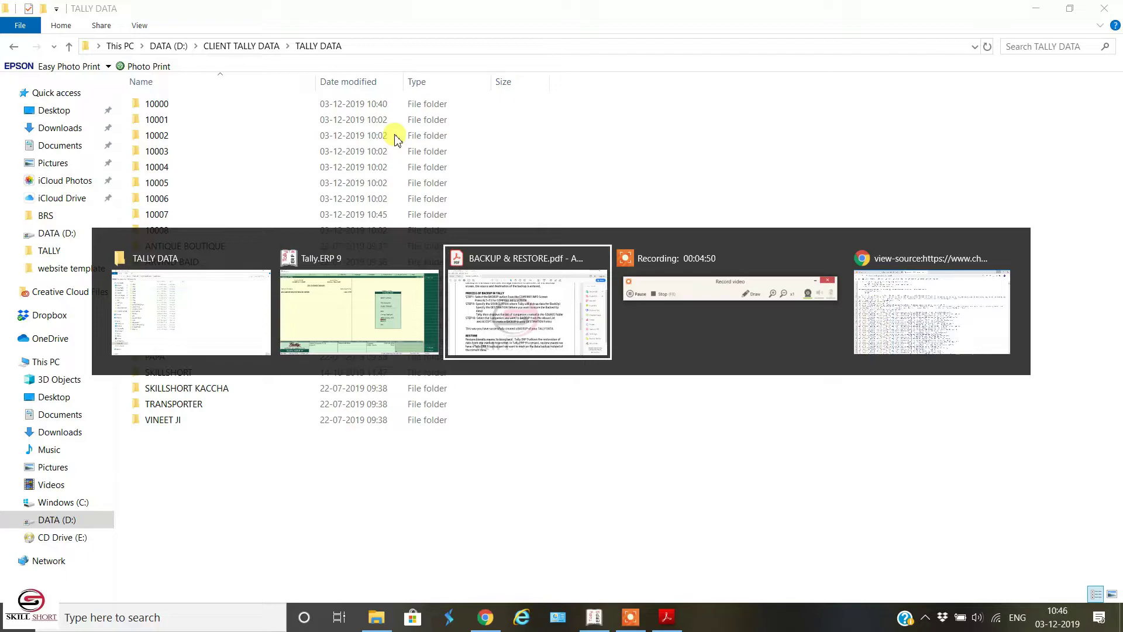
key("alt+Tab")
key("alt+Tab")
key("alt+Tab")
key("alt+Tab")
key("alt+shift+Tab")
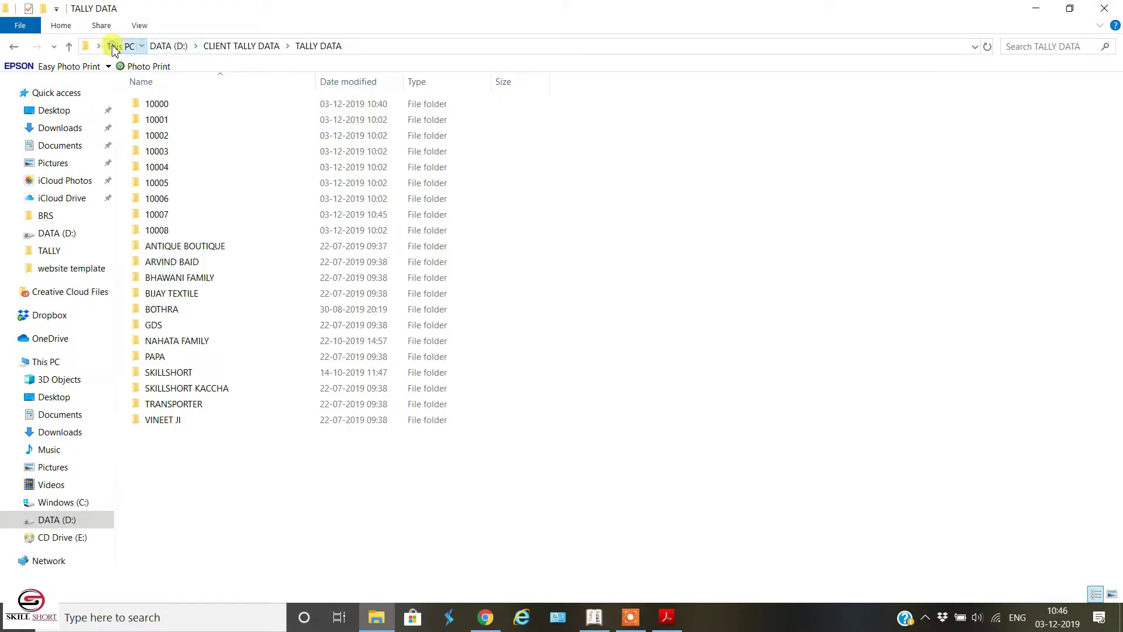
left_click(114, 47)
double_click(374, 210)
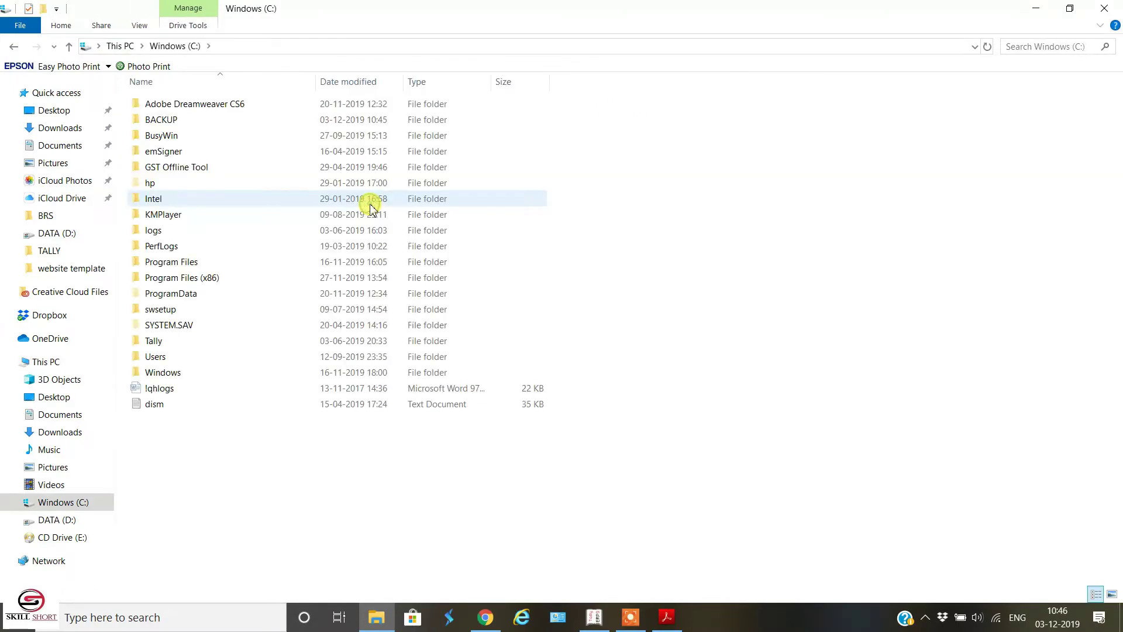
double_click(182, 120)
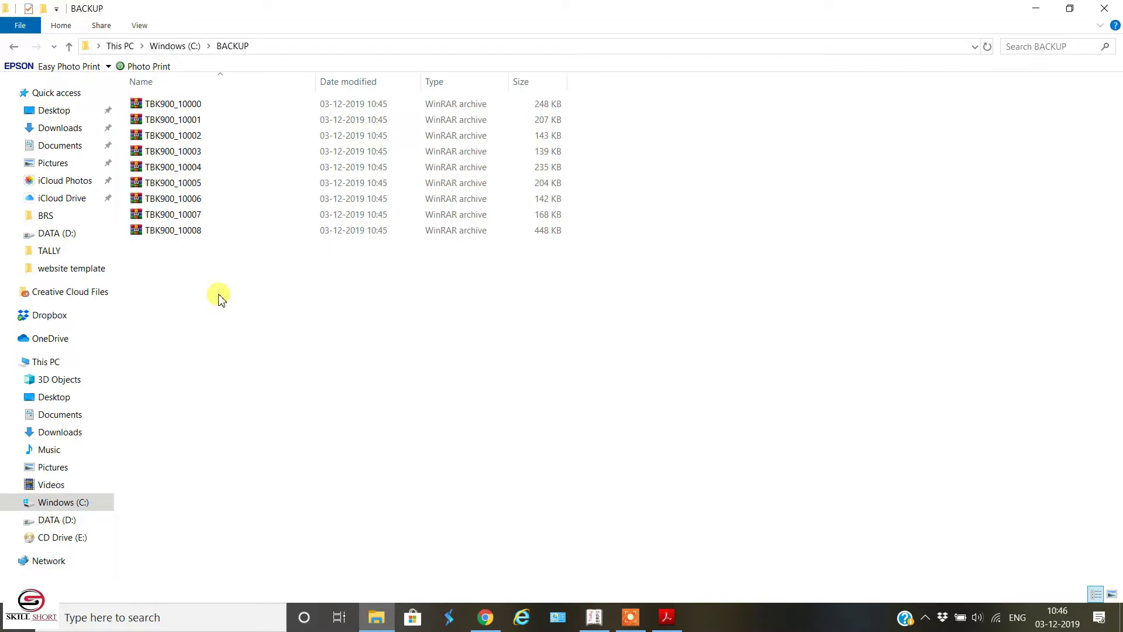
Switch to the BACKUP & RESTORE PDF and read the Restore section and the process of restoring backed up data in Tally
key("alt+Tab")
key("alt+Tab")
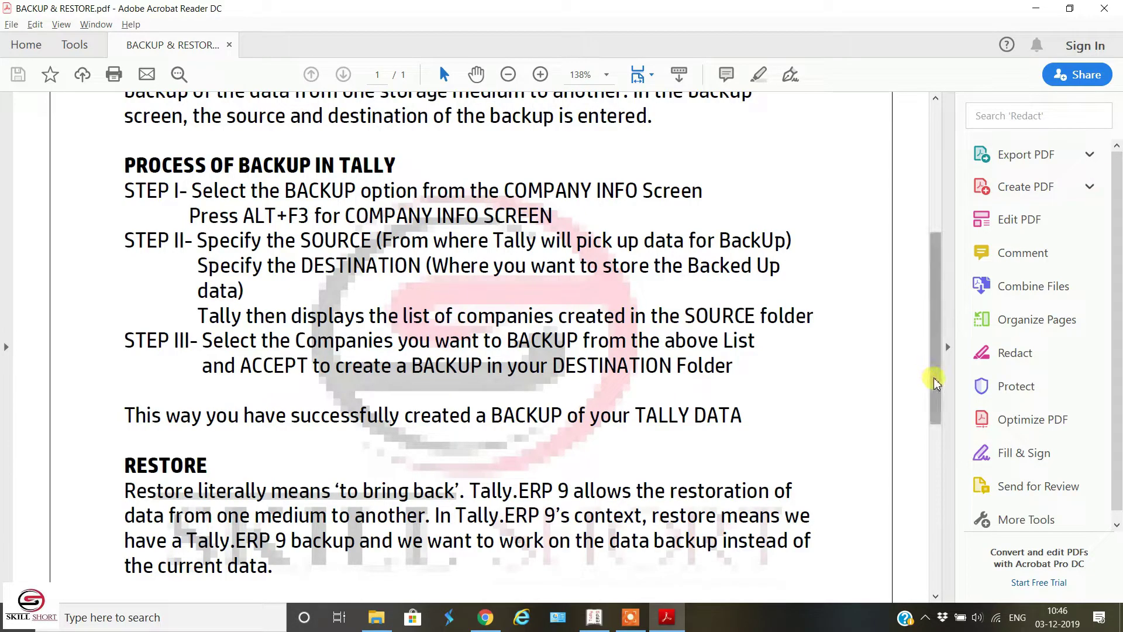
left_click_drag(932, 376, 946, 439)
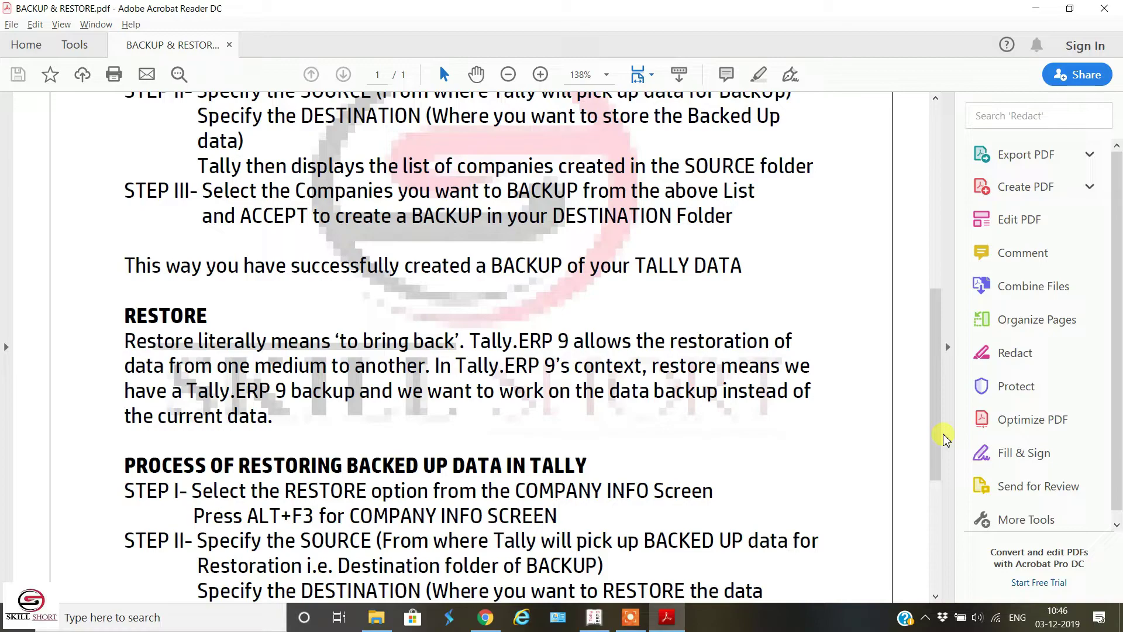
left_click_drag(946, 439, 933, 386)
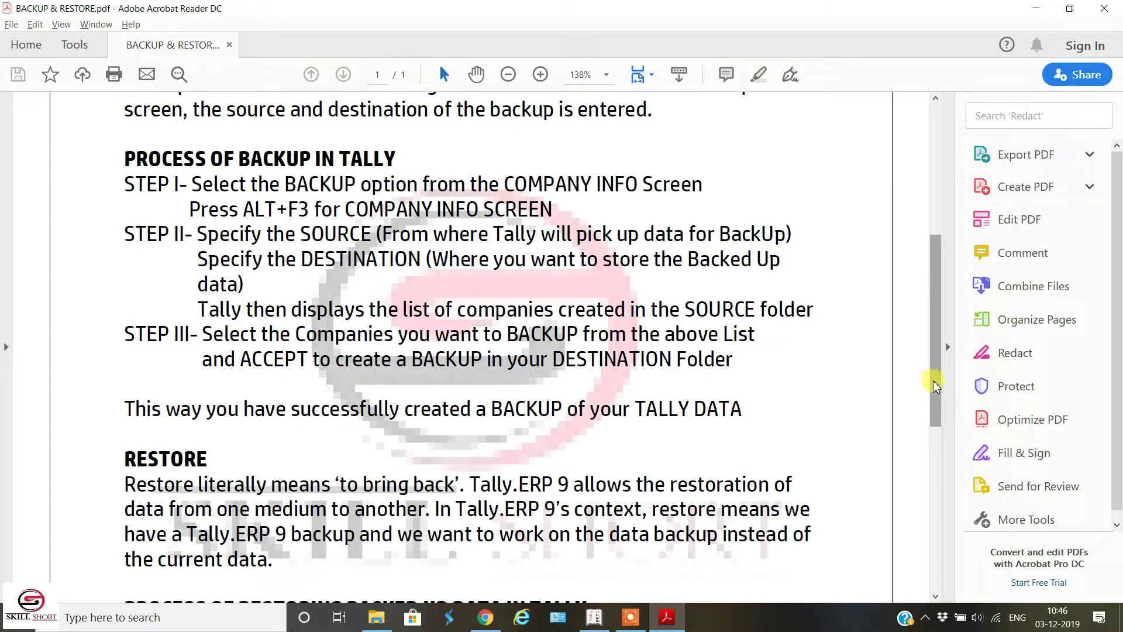
left_click_drag(931, 383, 932, 416)
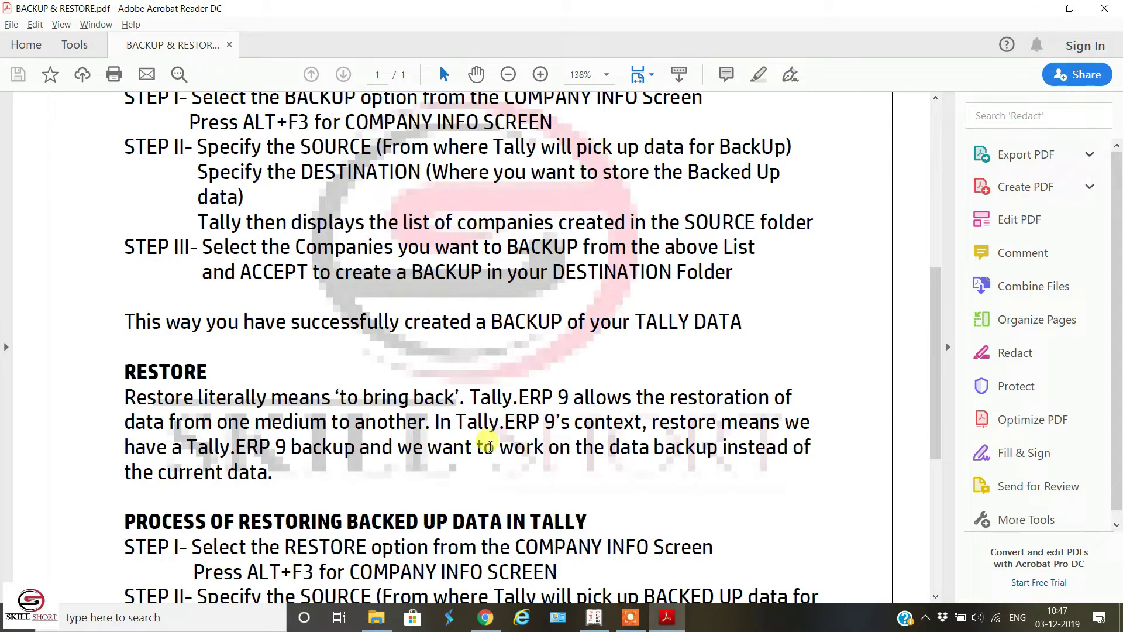
key("alt+Tab")
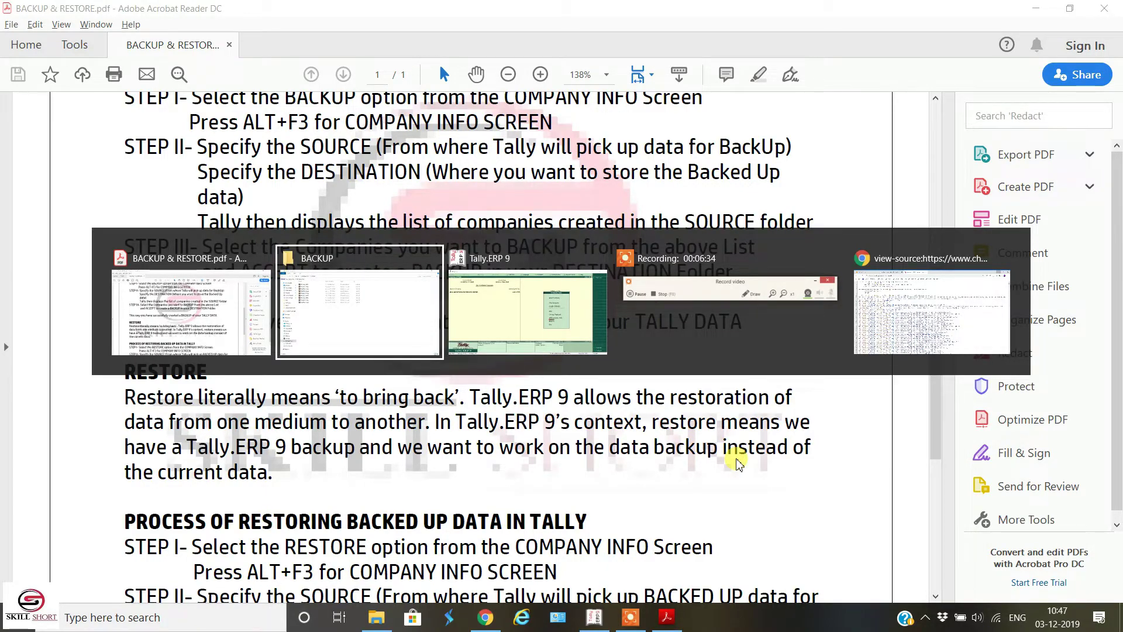
key("alt+Tab")
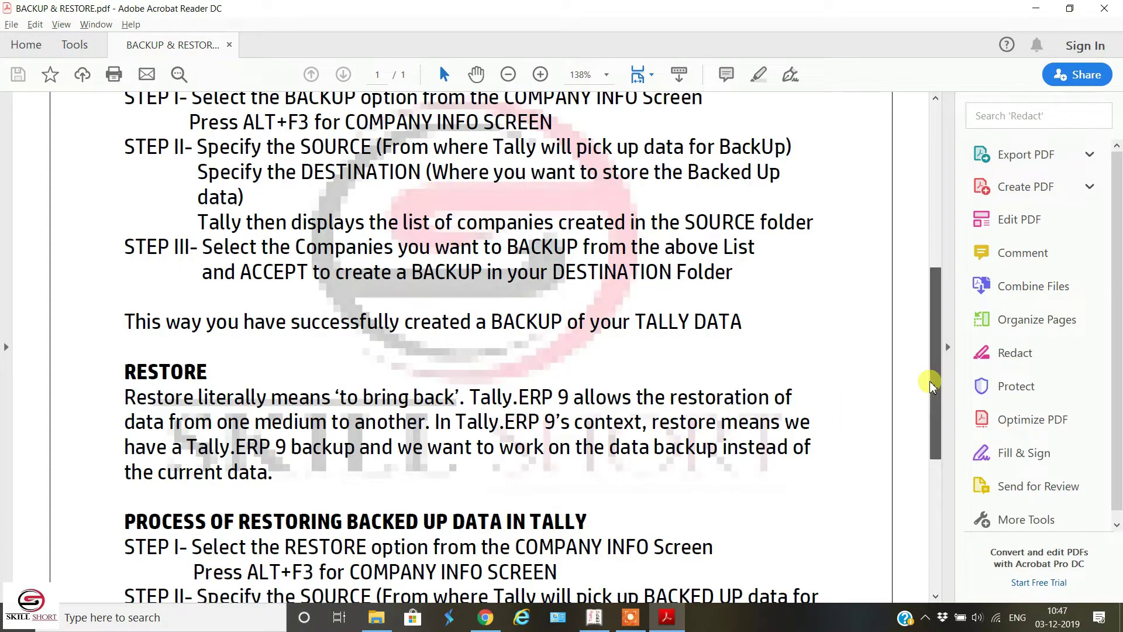
left_click_drag(933, 386, 933, 468)
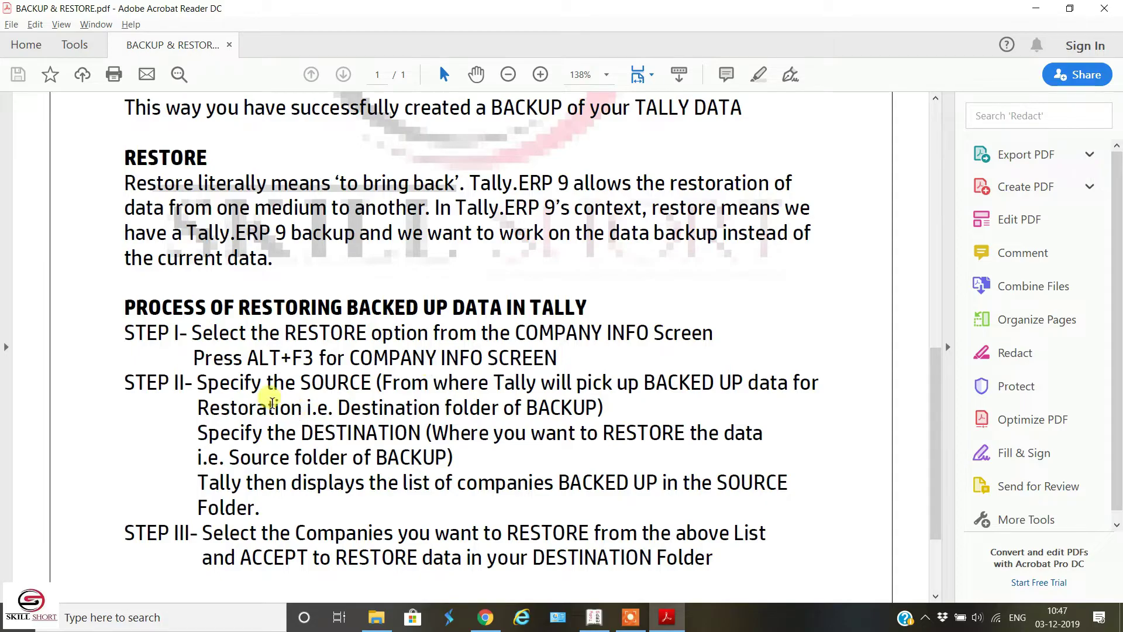
Highlight Restore in Tally.ERP 9's Company Info, and switch to File Explorer to open D:\CLIENT TALLY DATA\TALLY DATA
key("alt+Tab")
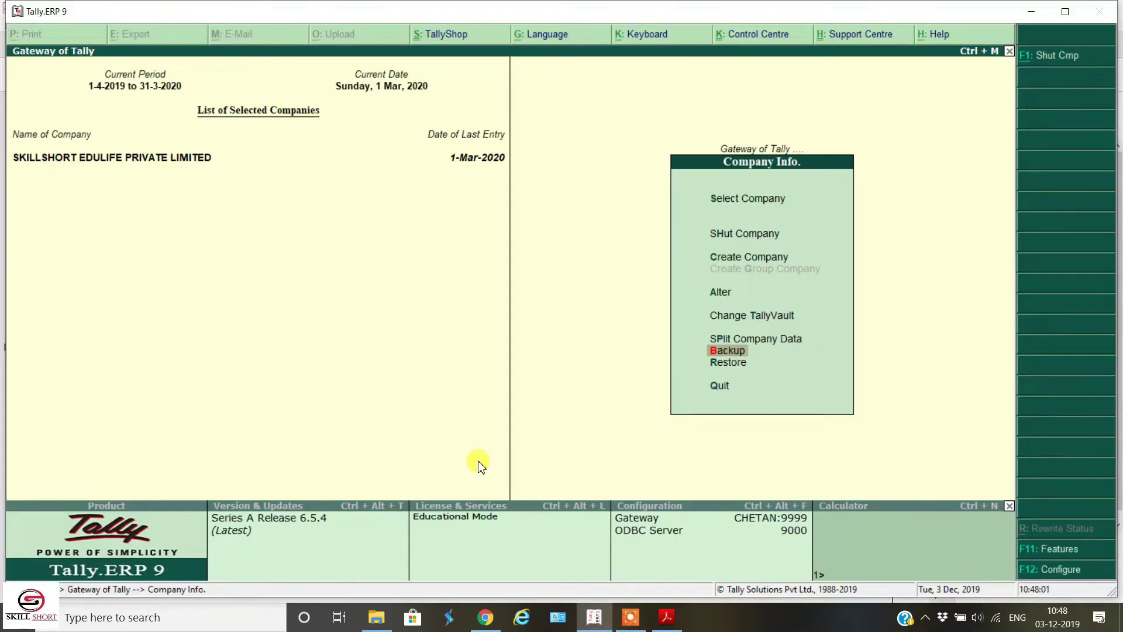
key("Down")
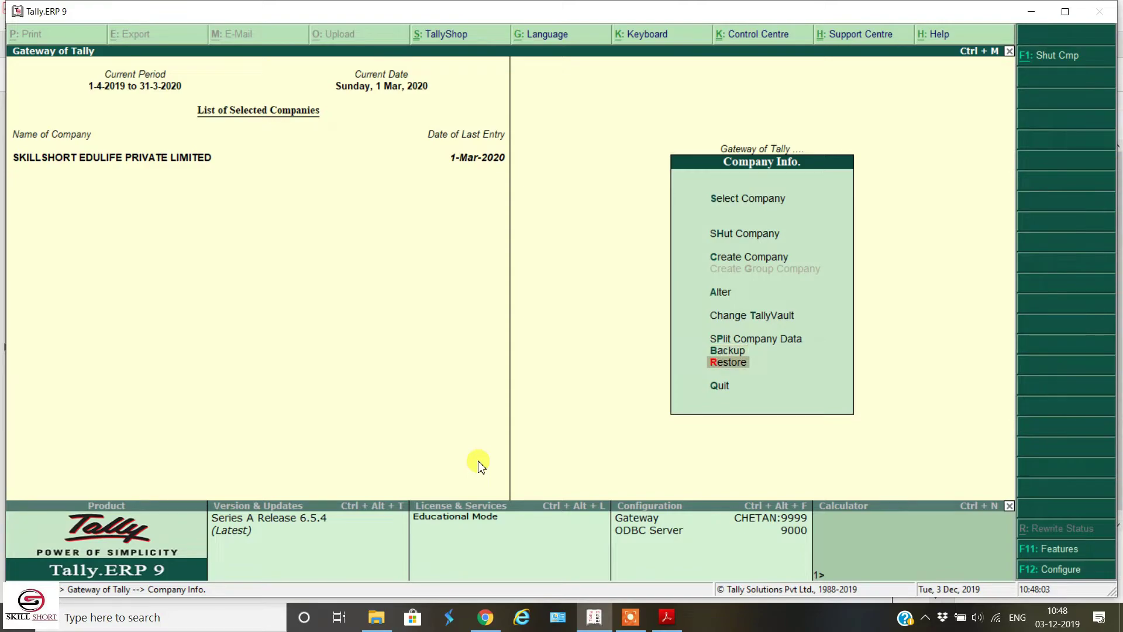
key("alt+Tab")
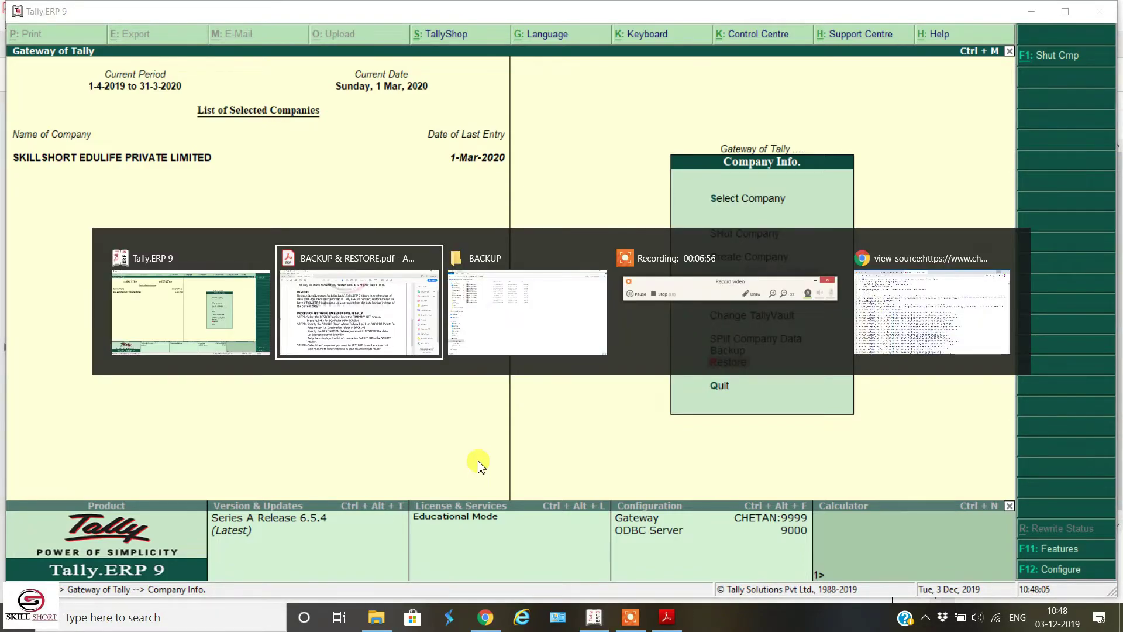
key("alt+Tab")
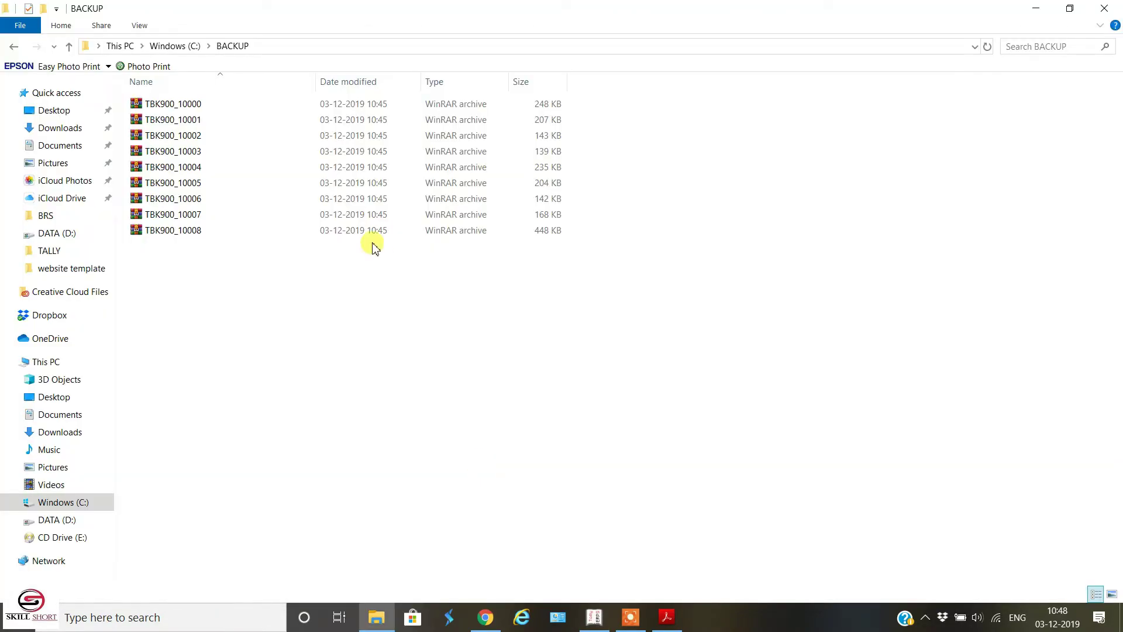
left_click(178, 46)
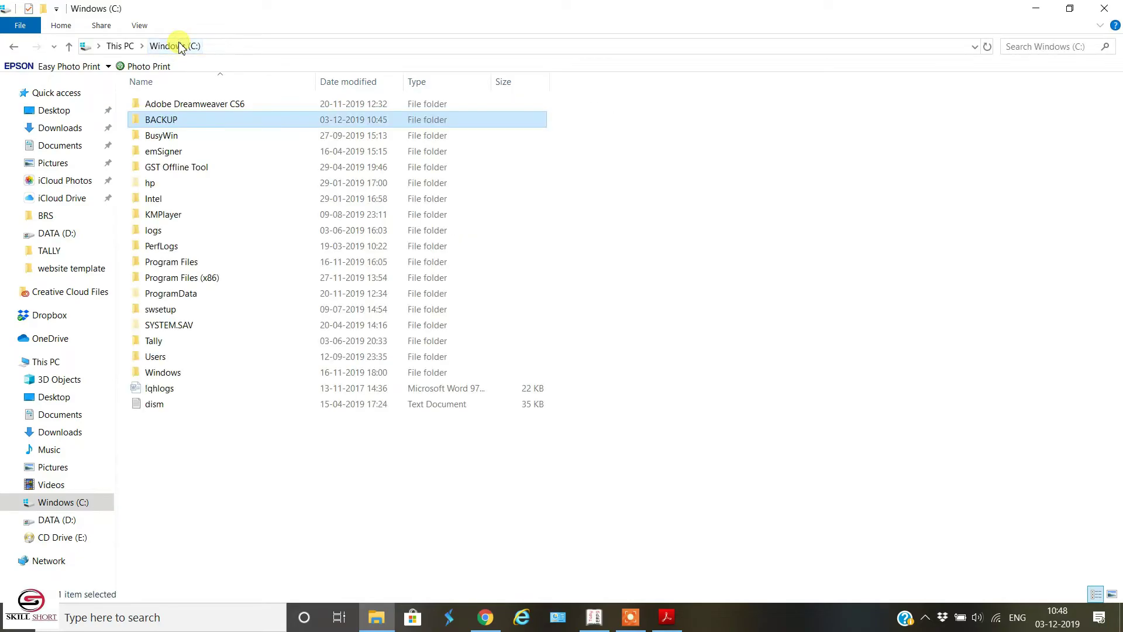
left_click(119, 46)
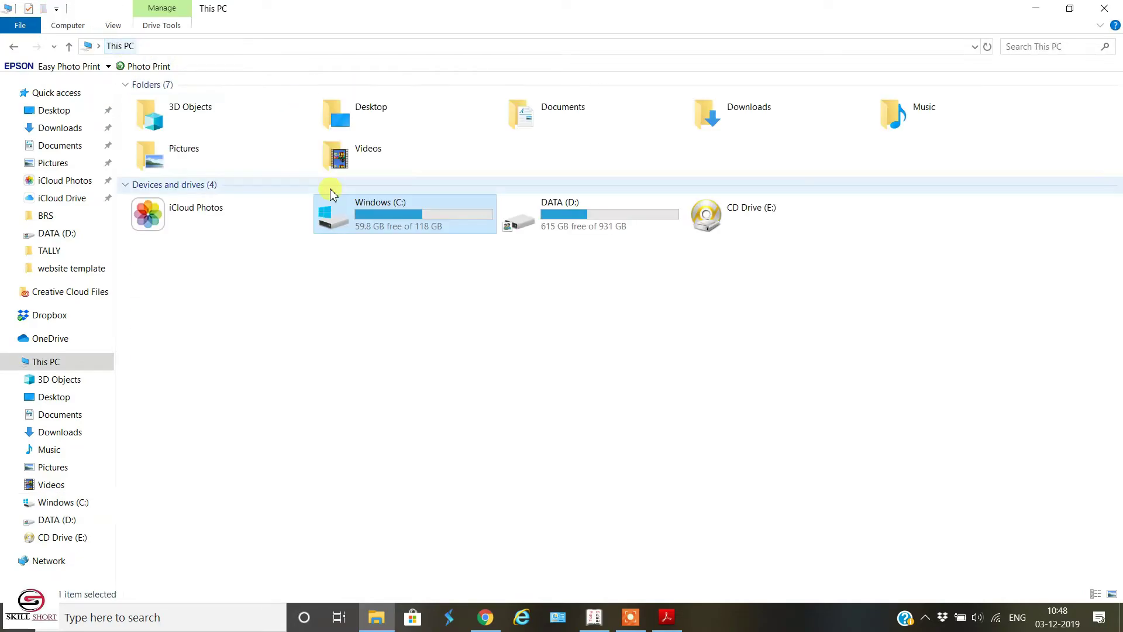
left_click(596, 225)
double_click(596, 226)
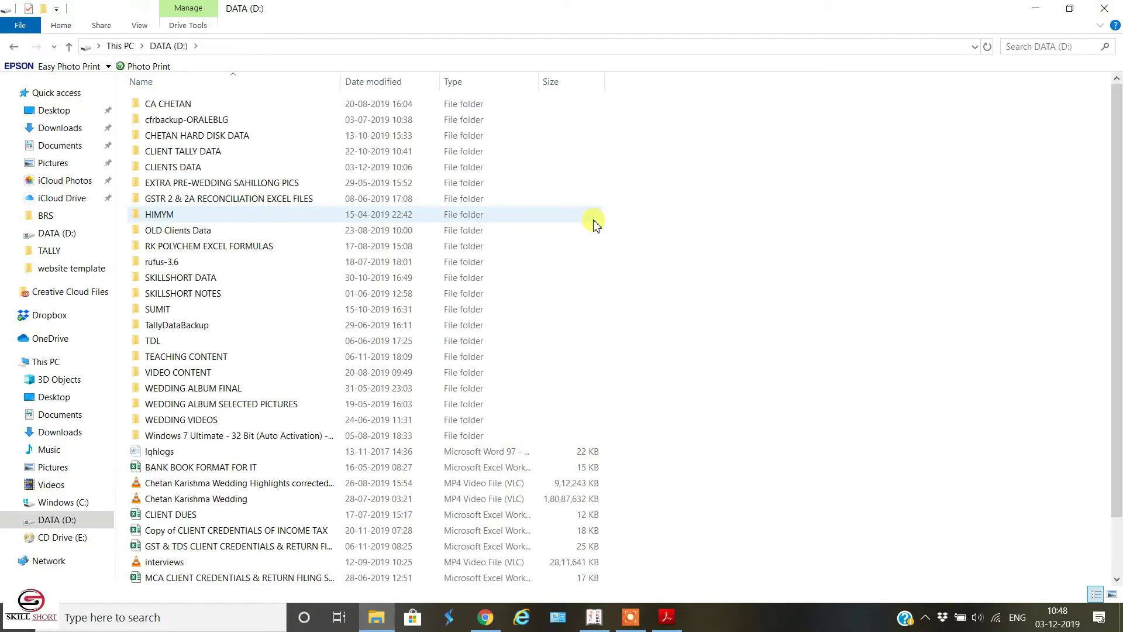
double_click(213, 153)
double_click(198, 109)
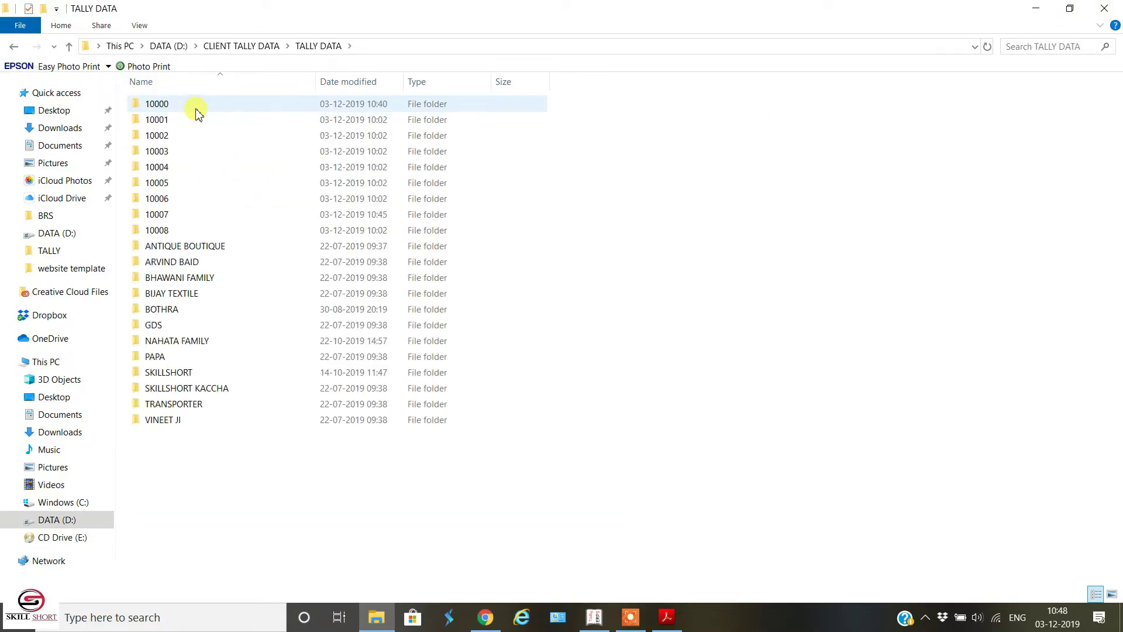
Delete the company data folder 10007 from the TALLY DATA folder
left_click(194, 152)
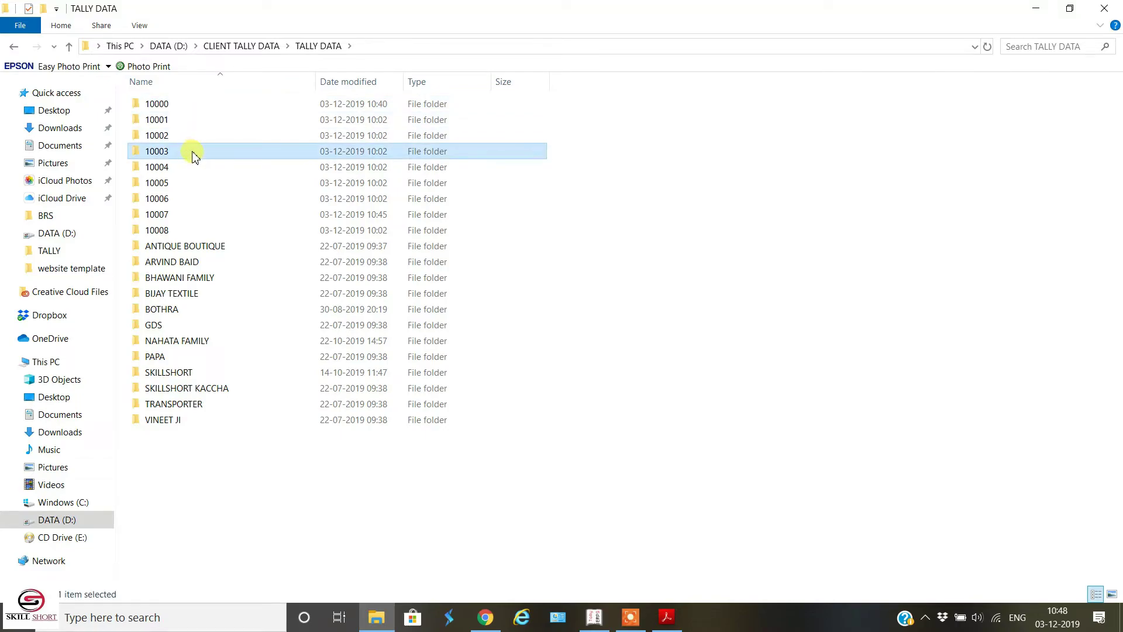
left_click(201, 206)
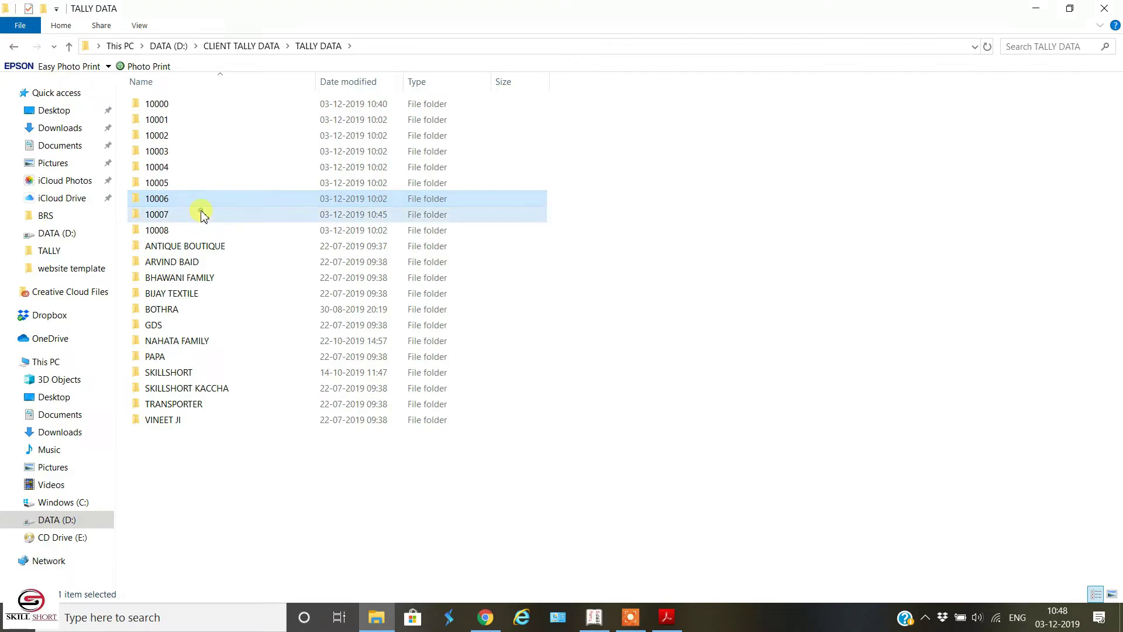
left_click(202, 214)
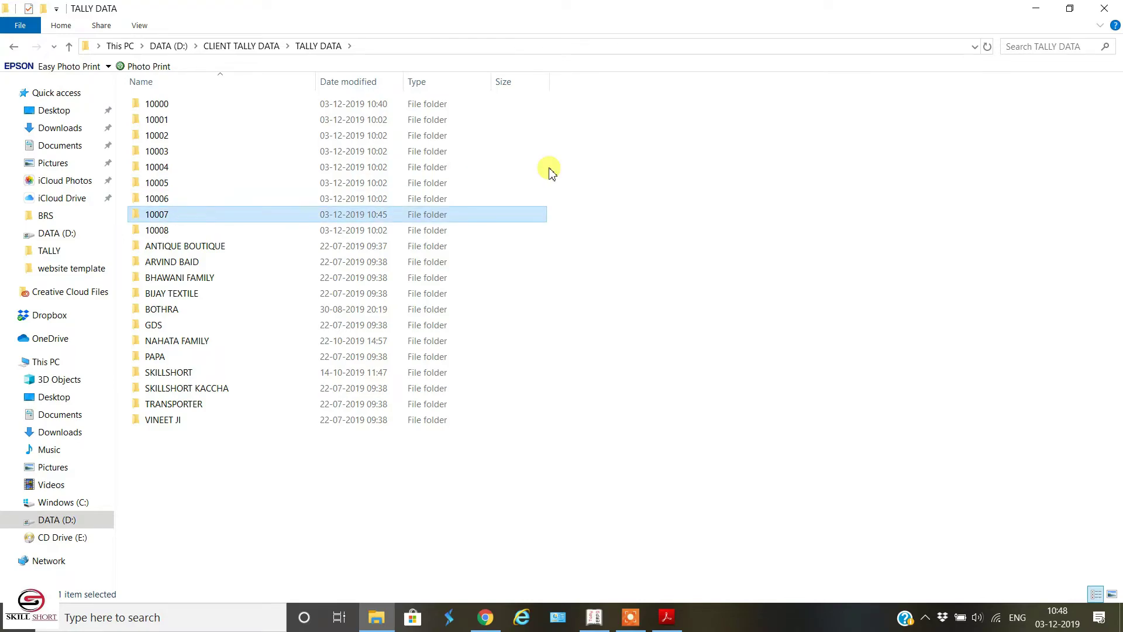
key("Delete")
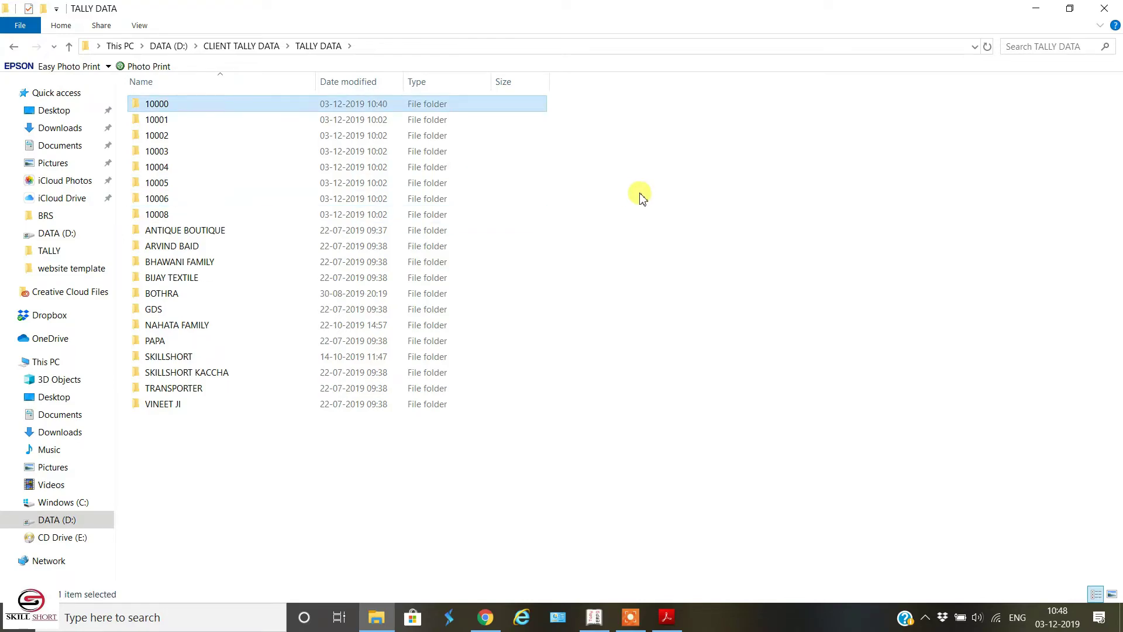
left_click(639, 194)
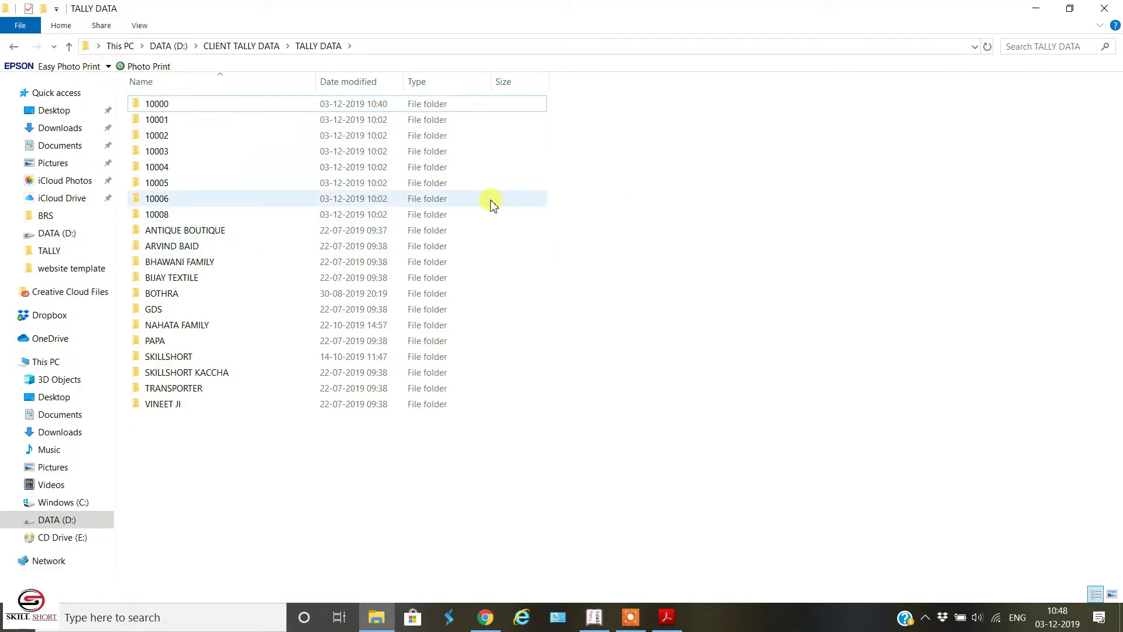
In Tally.ERP 9, restore company BRS from C:\BACKUP to D:\CLIENT TALLY DATA\TALLY DATA, and check folder 10007 in File Explorer
key("alt+Tab")
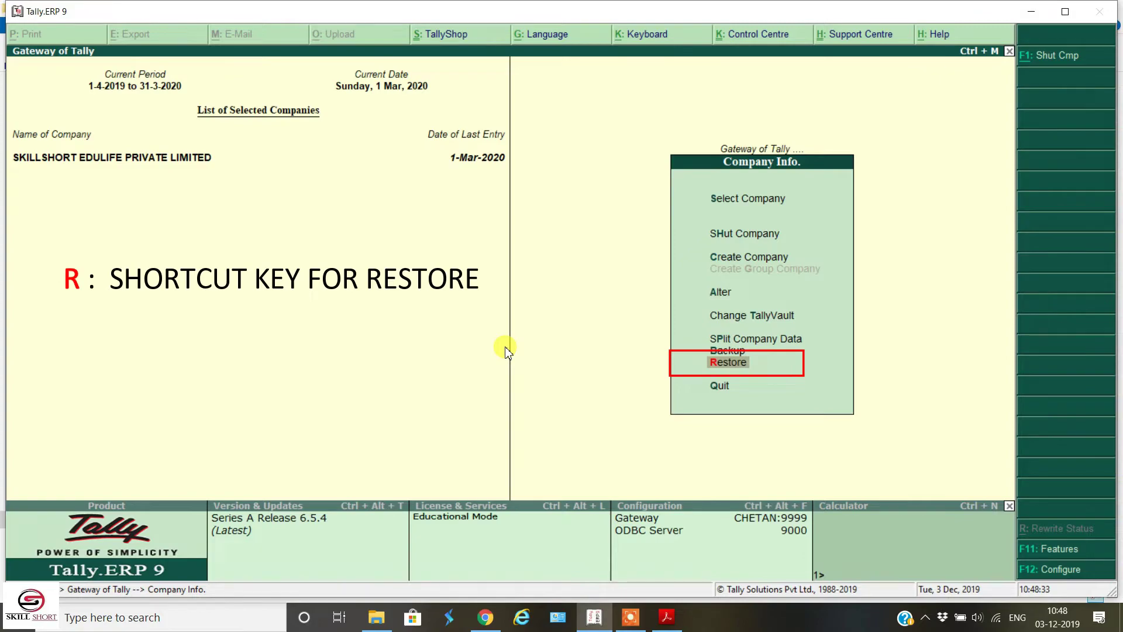
key("r")
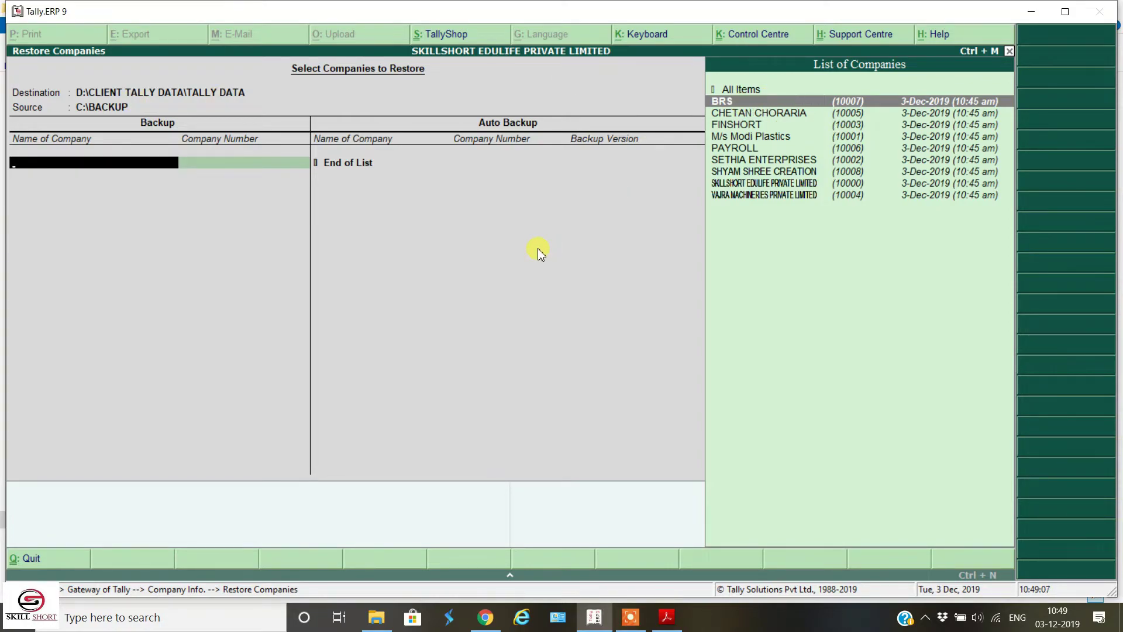
key("Return")
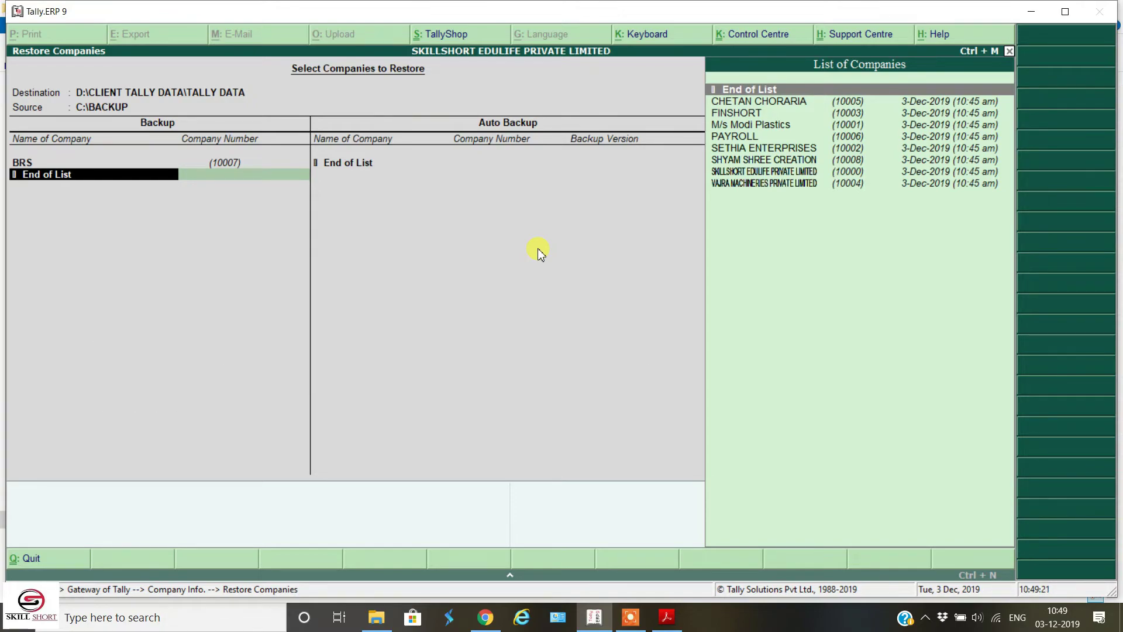
key("Return")
key("Return")
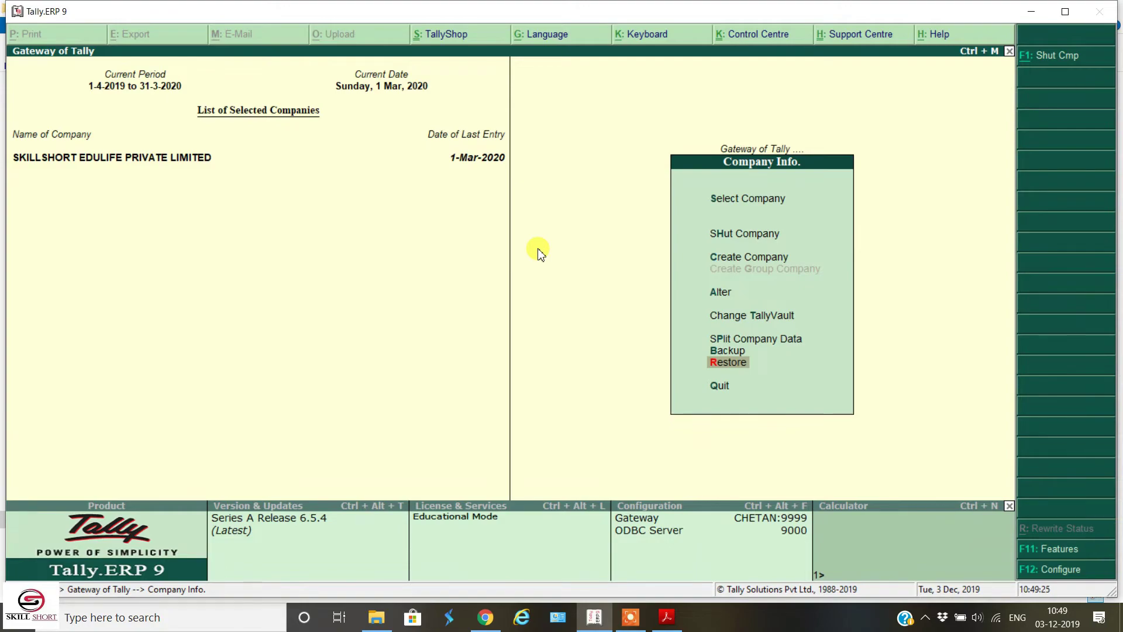
key("alt+Tab")
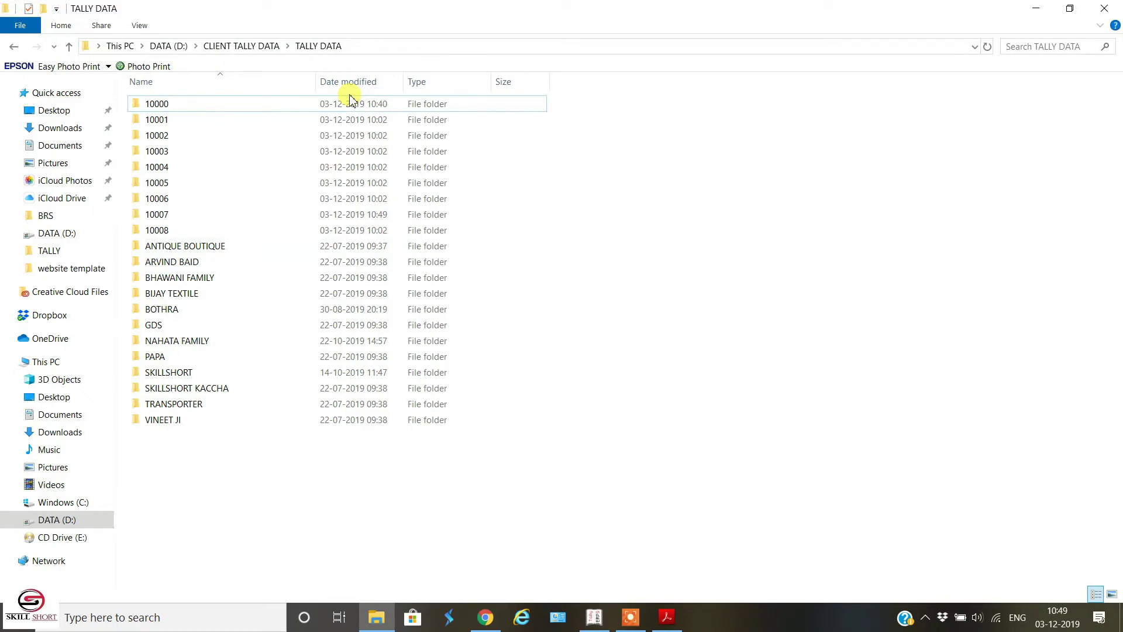
left_click(180, 219)
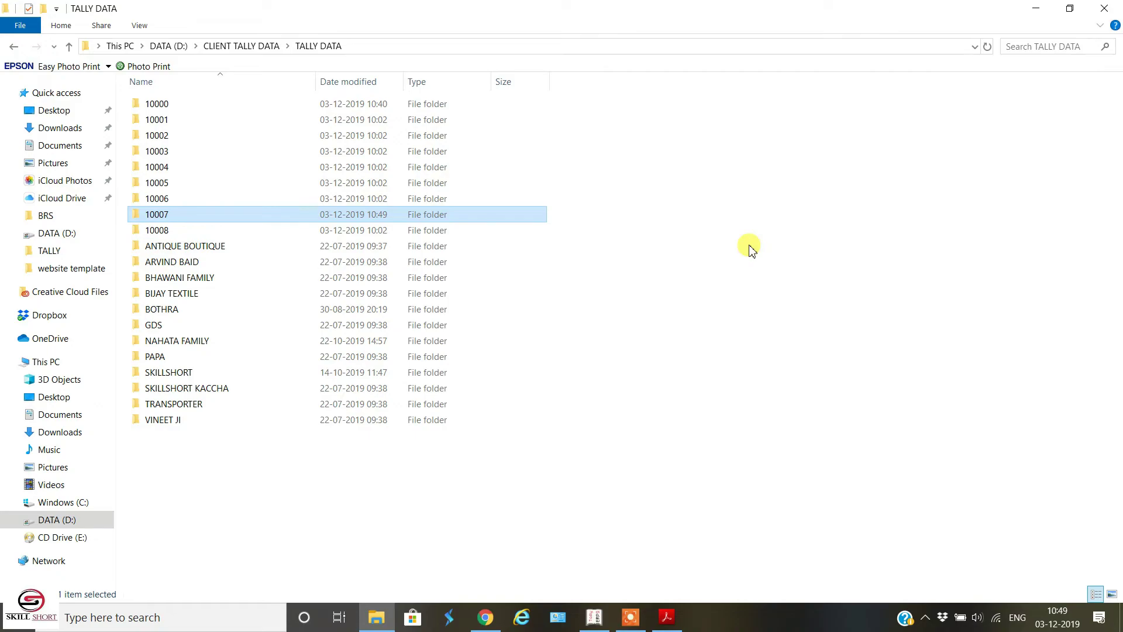
Switch to the BACKUP & RESTORE PDF and review the restore steps on source, destination and company selection
key("alt+Tab")
key("alt+Tab")
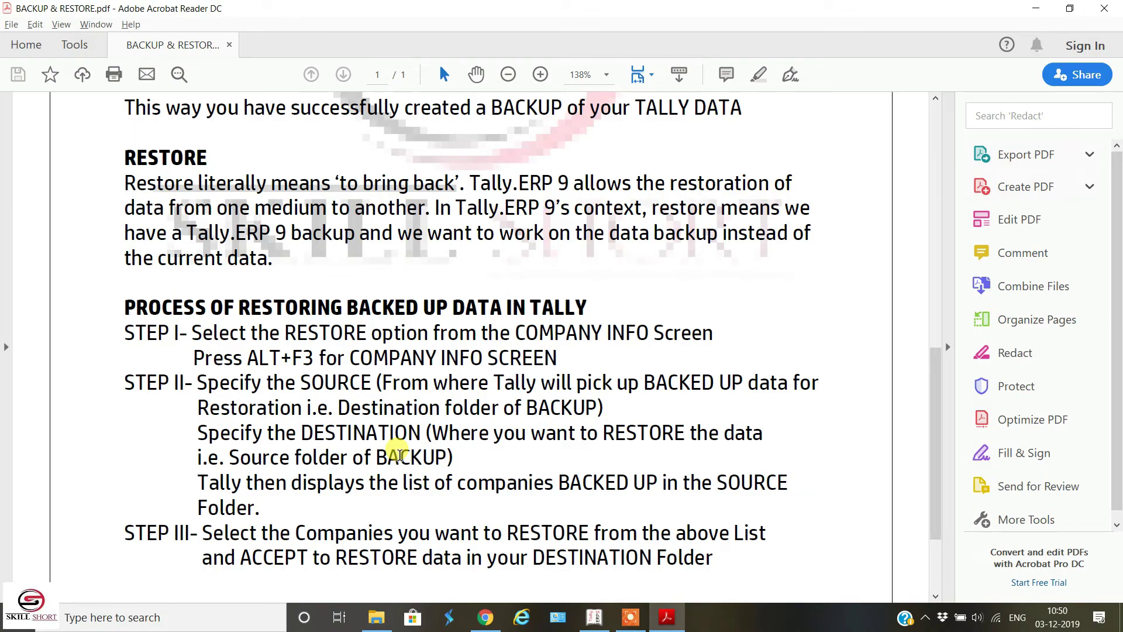
left_click_drag(935, 446, 937, 501)
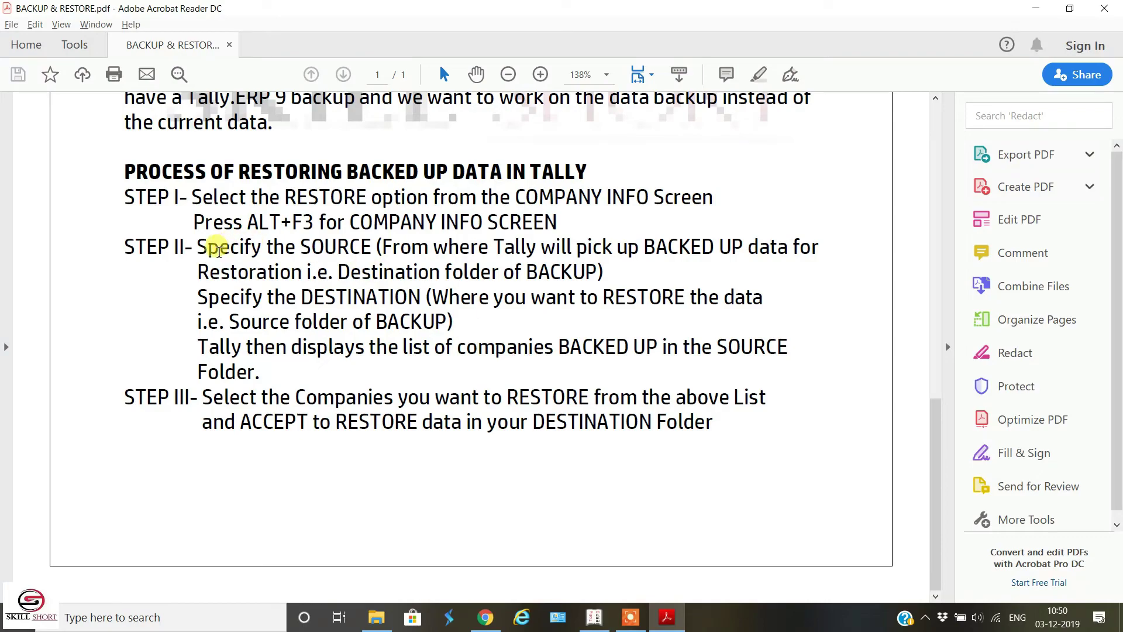
left_click_drag(202, 247, 498, 275)
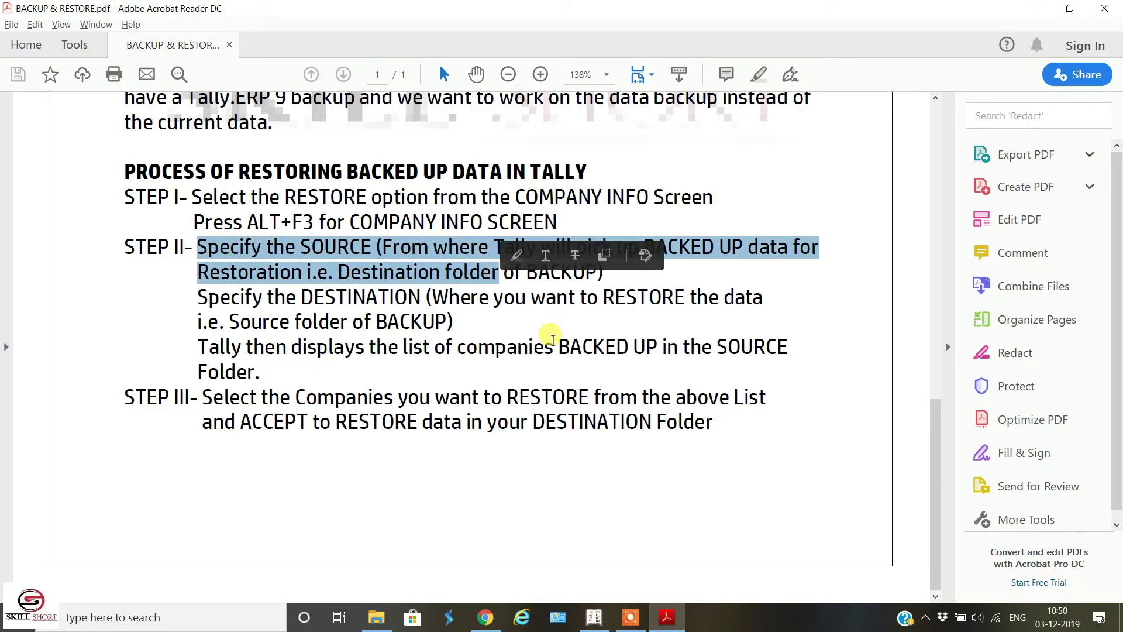
left_click_drag(558, 347, 307, 393)
left_click(381, 422)
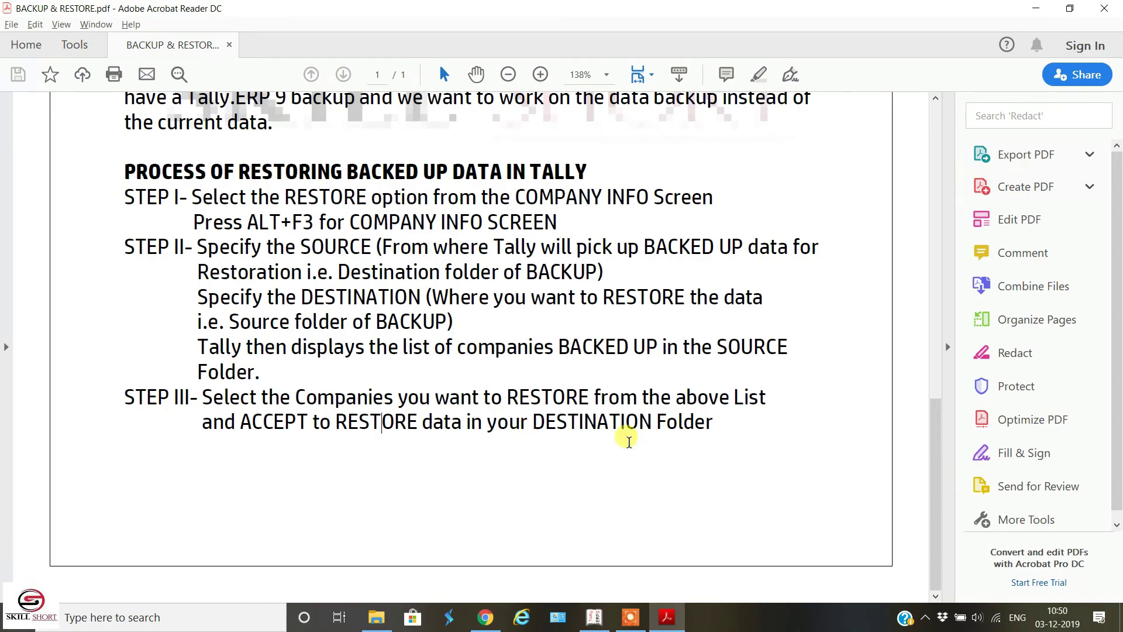
left_click_drag(935, 458, 934, 365)
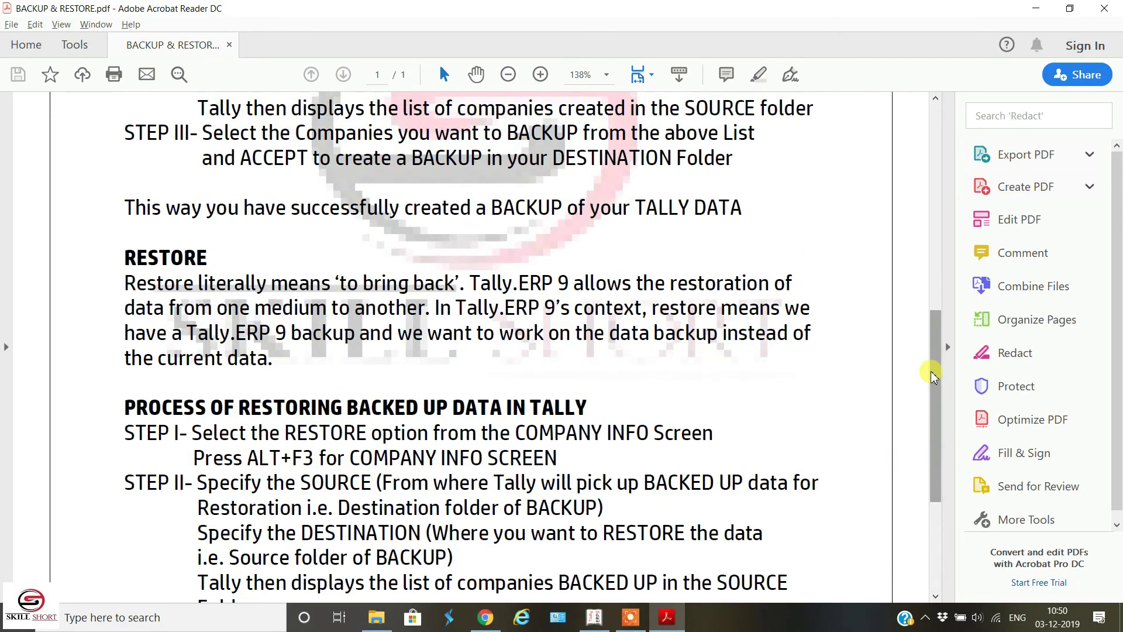
left_click(630, 617)
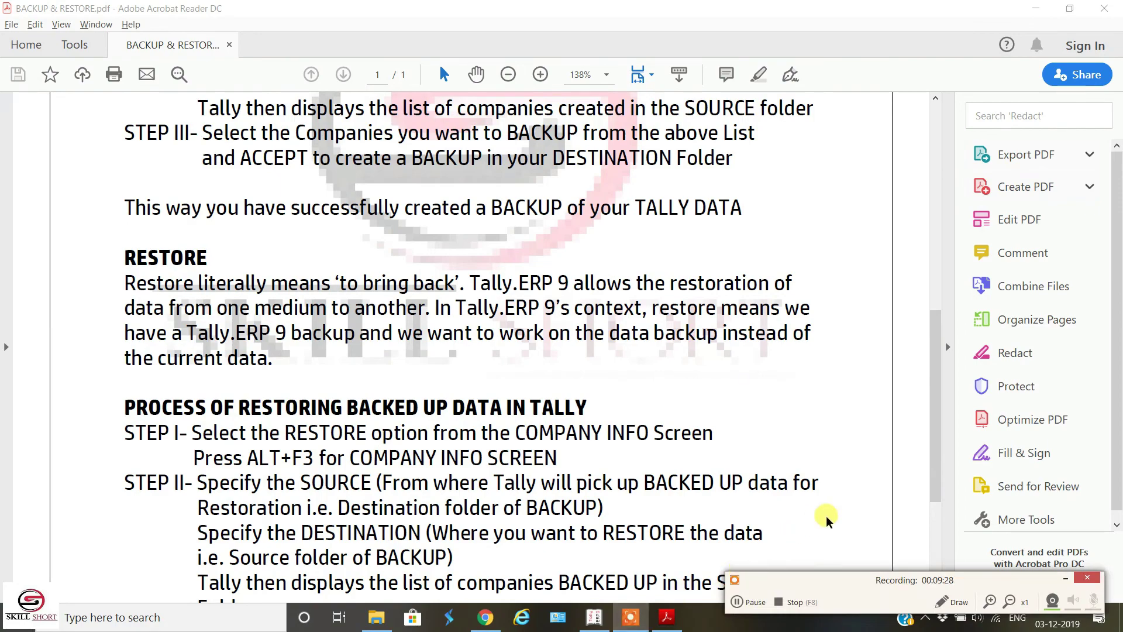